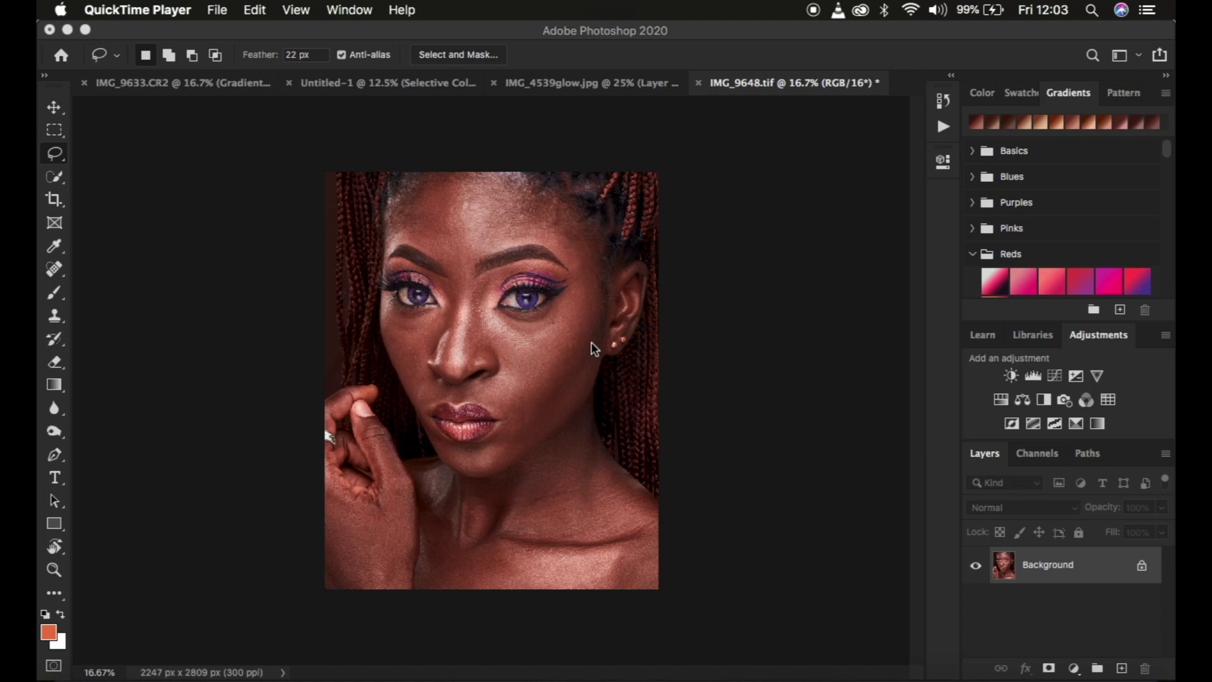
click(947, 129)
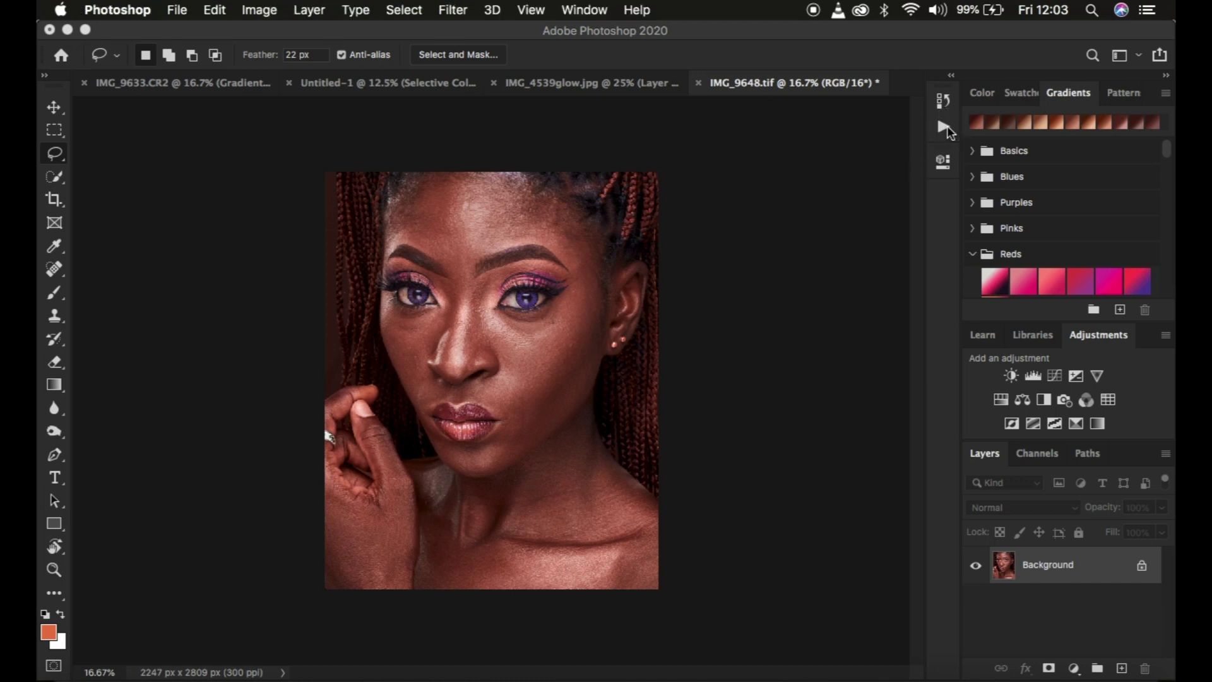
click(946, 130)
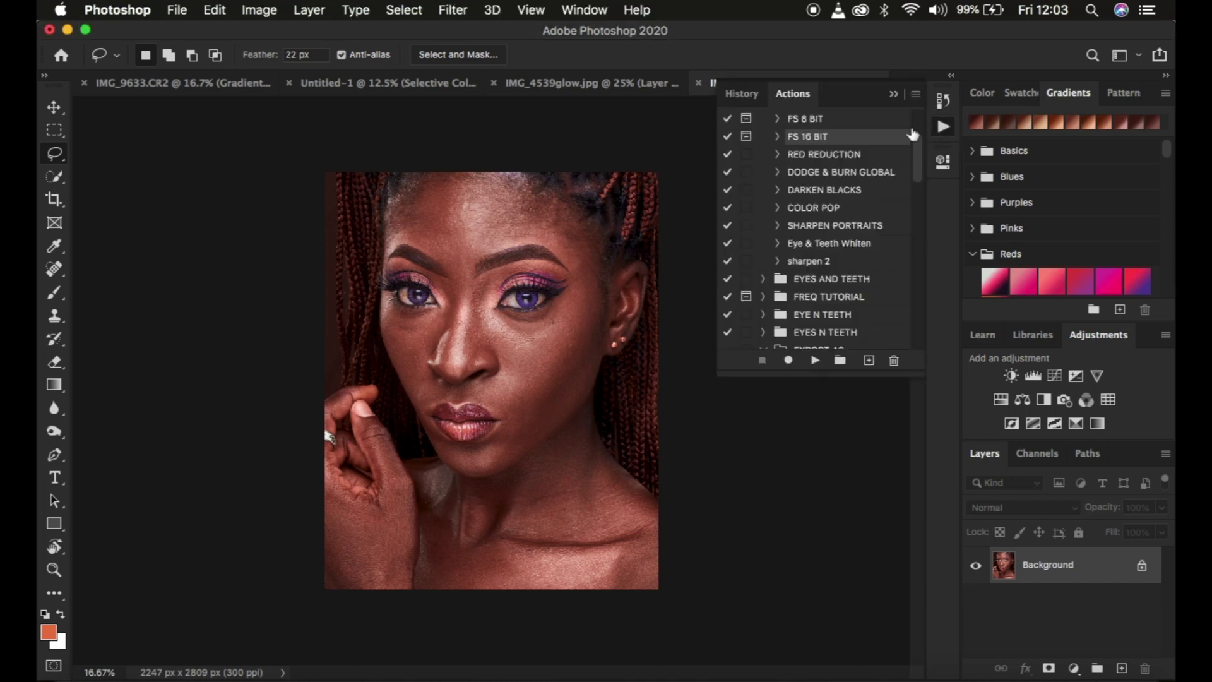
click(579, 9)
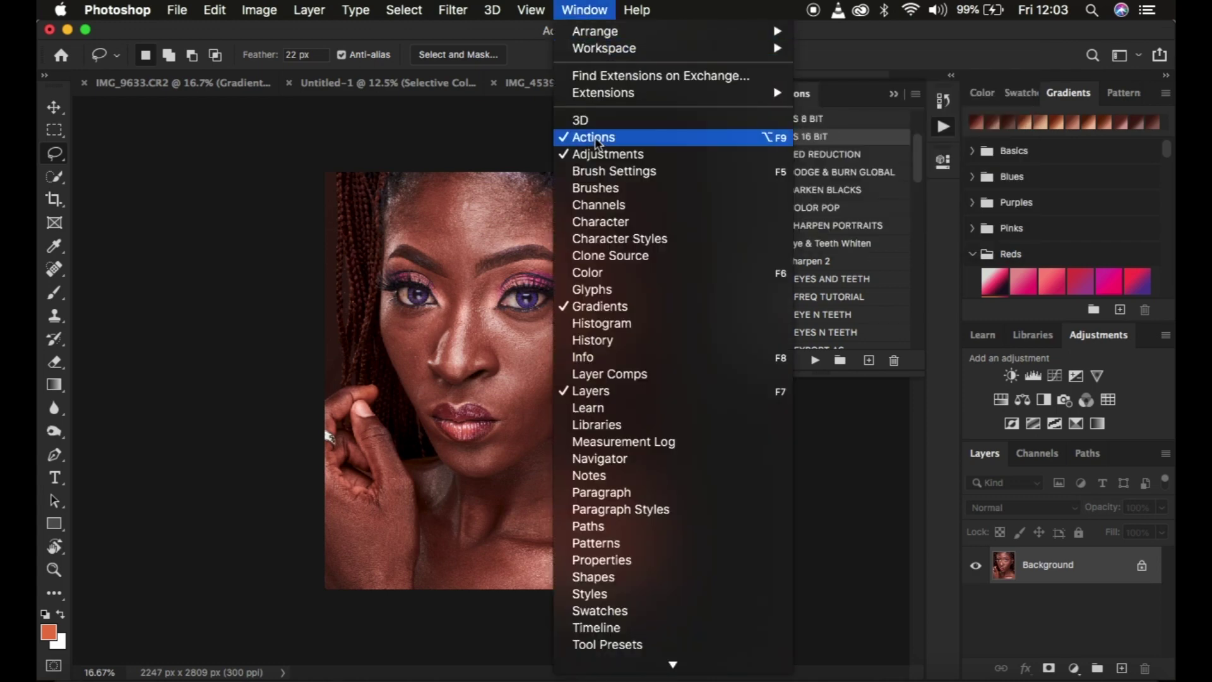
click(844, 47)
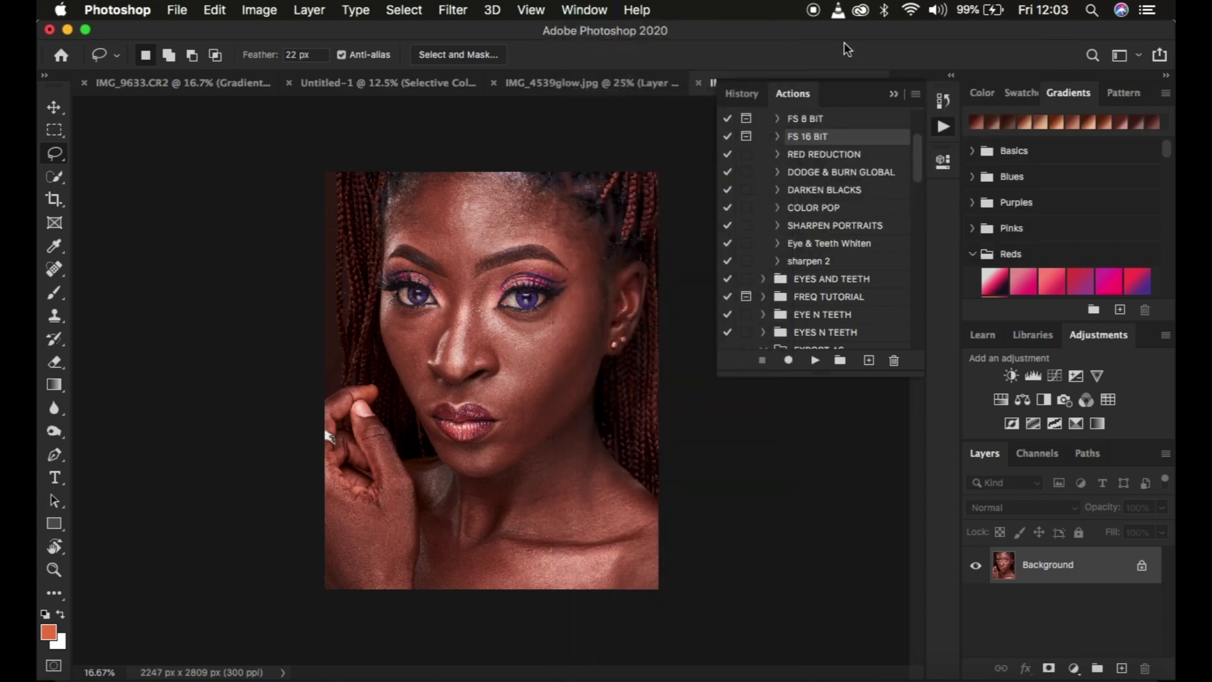
click(916, 96)
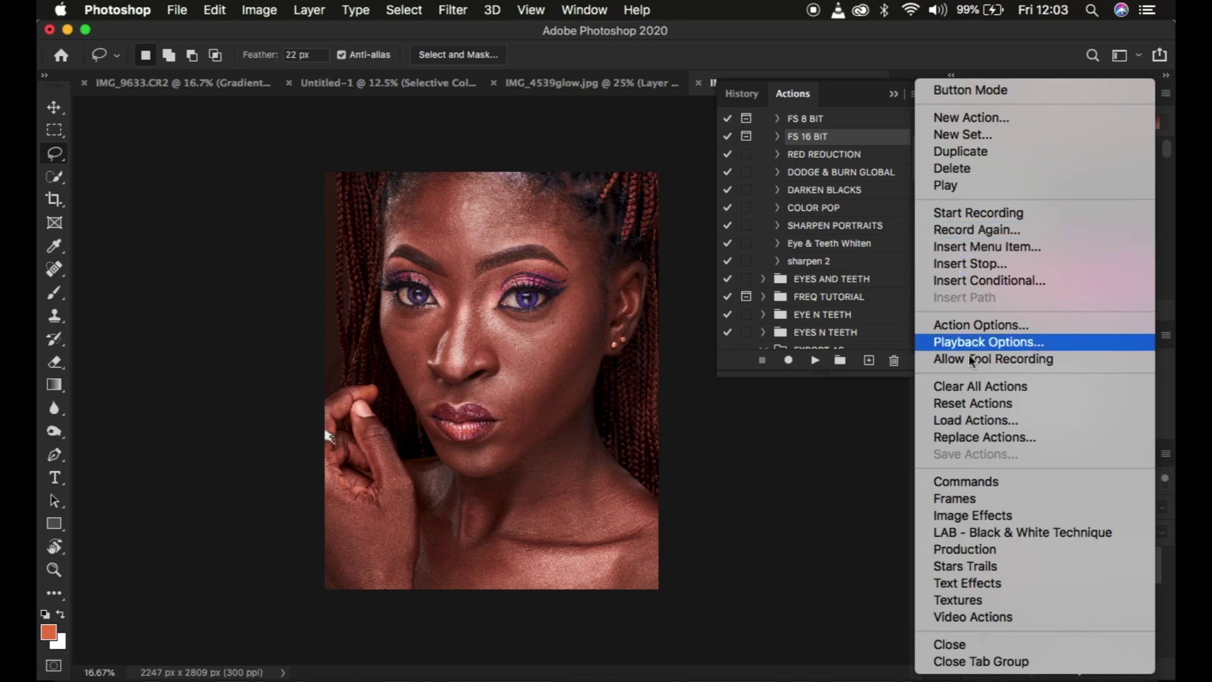
click(853, 415)
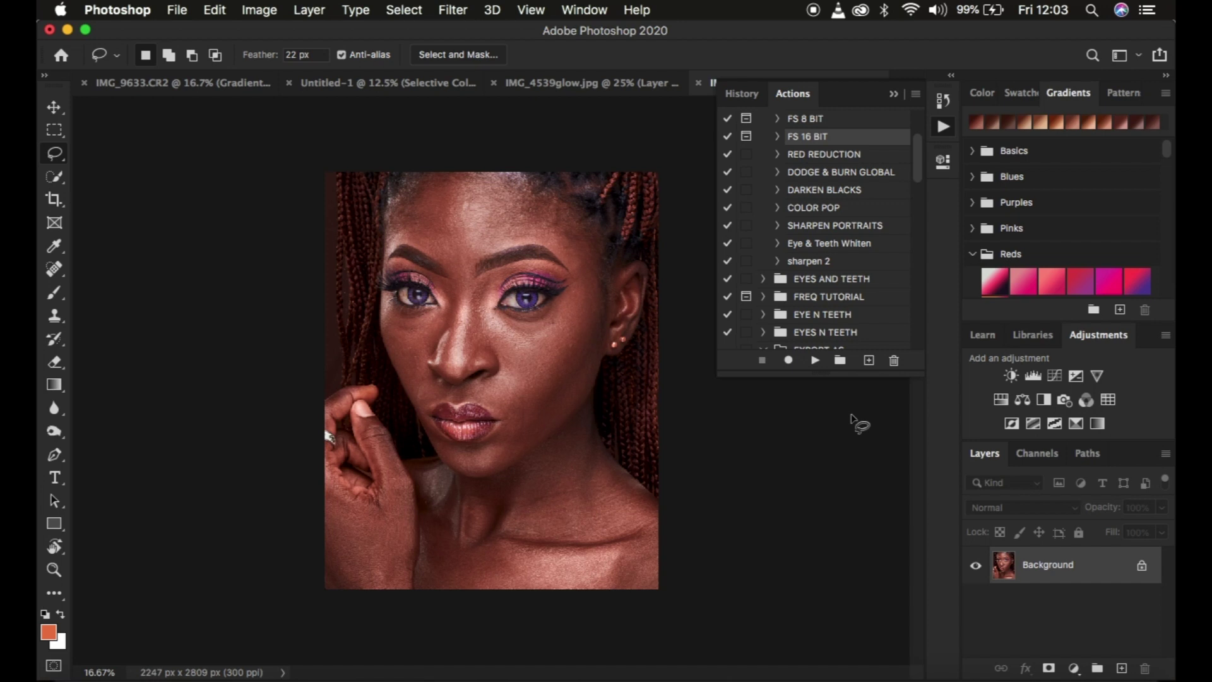
click(894, 93)
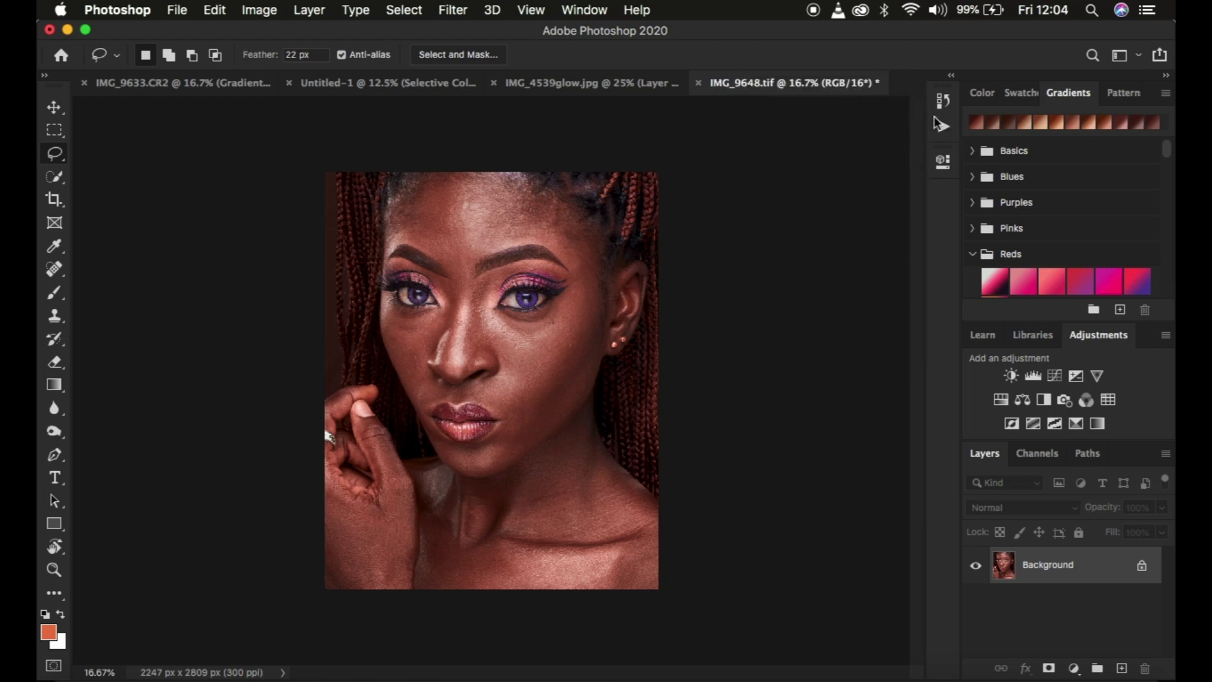
Step: Play the FS 16 BIT frequency separation action on the portrait
click(943, 128)
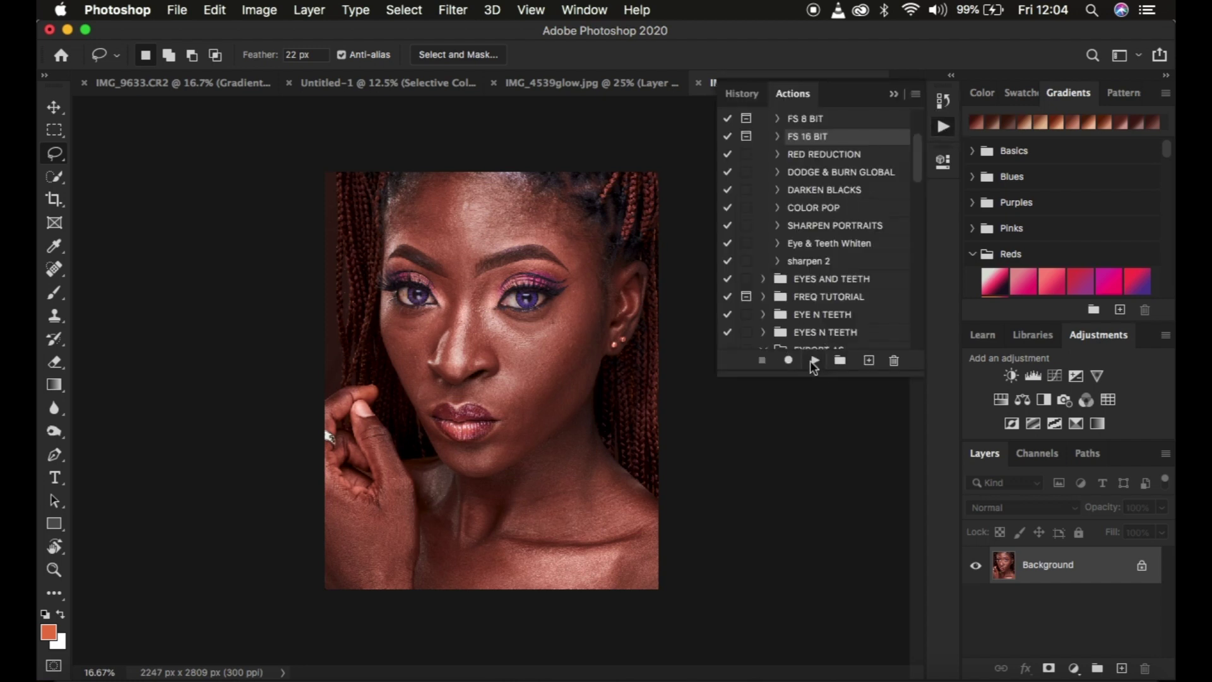
click(813, 362)
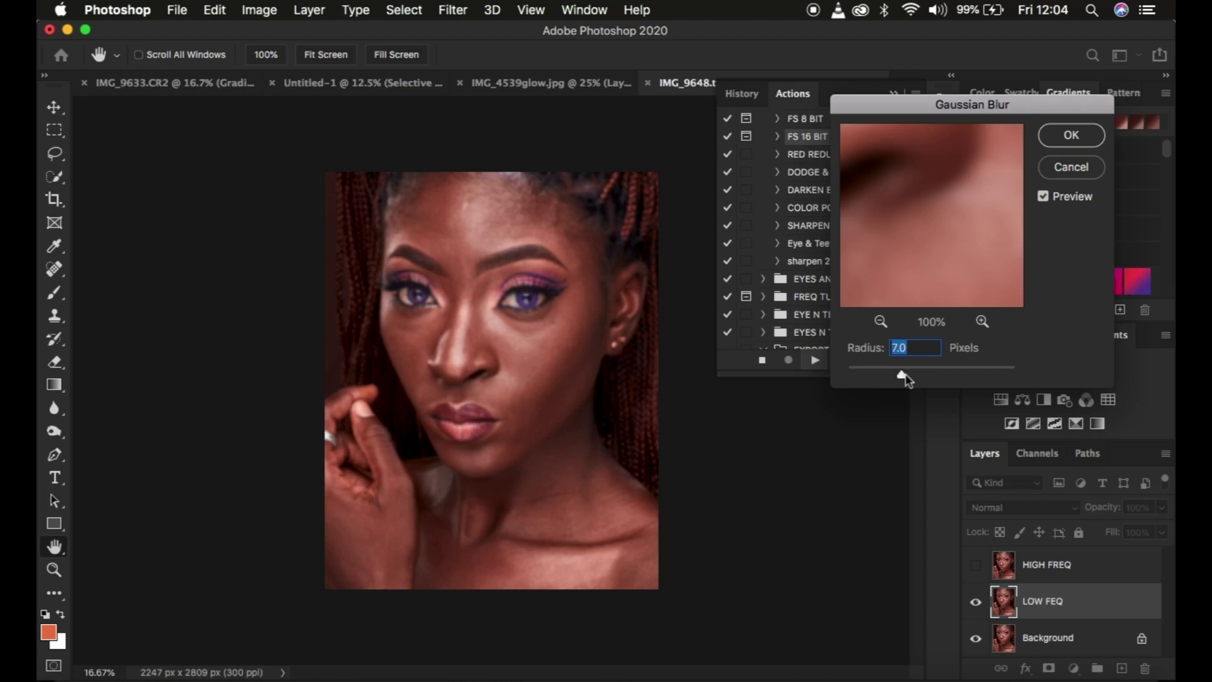
Step: Lower the Gaussian Blur radius to 0.1 pixels and examine the facial skin texture in the preview at 33% zoom
drag(903, 377, 847, 374)
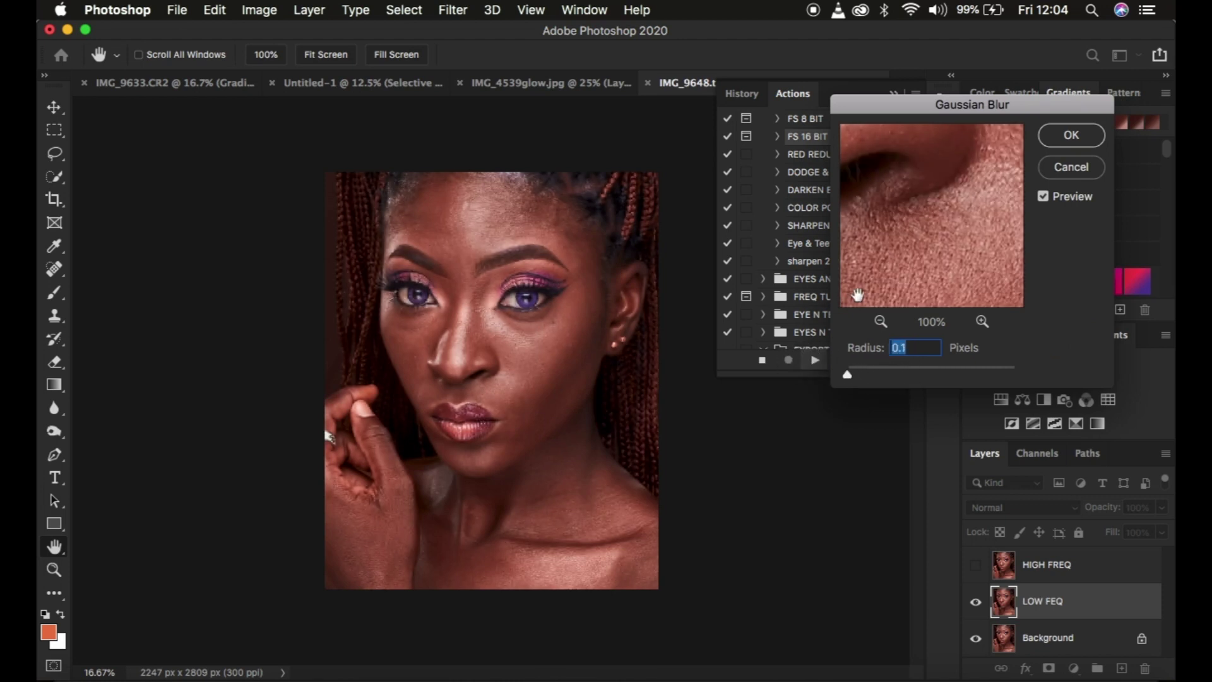
drag(913, 175, 921, 322)
click(880, 323)
click(880, 323)
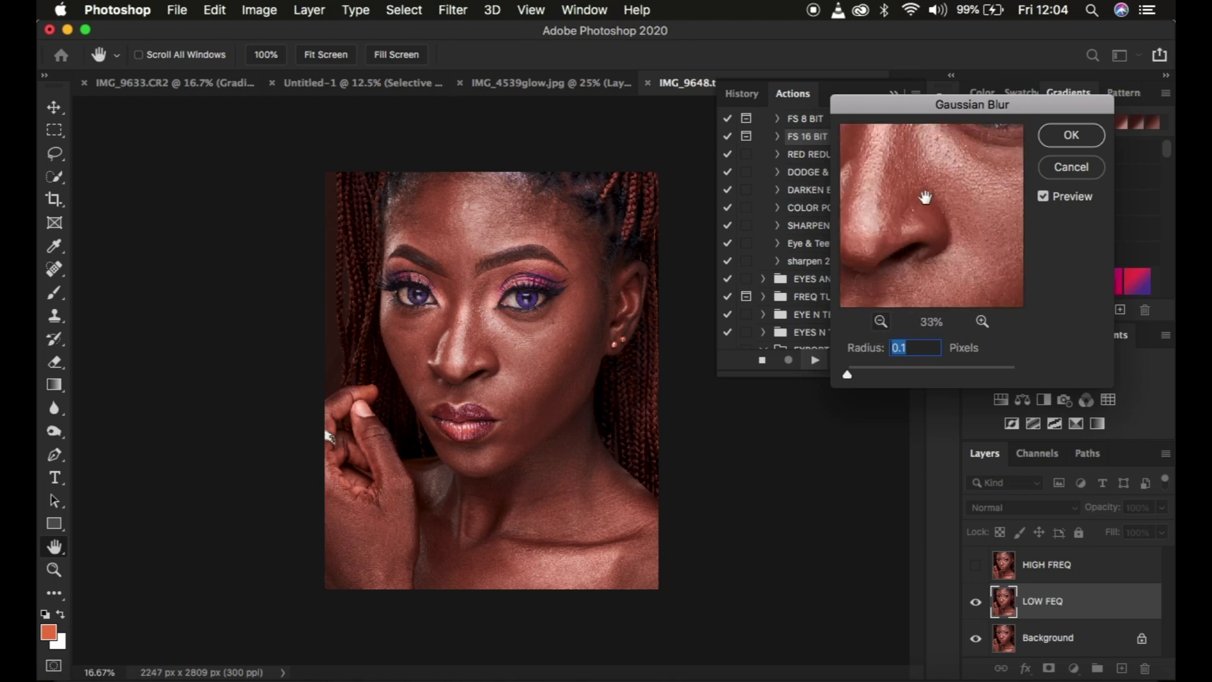
drag(933, 184, 889, 288)
drag(894, 221, 979, 249)
click(932, 187)
drag(932, 187, 887, 252)
drag(966, 173, 931, 77)
drag(920, 203, 928, 186)
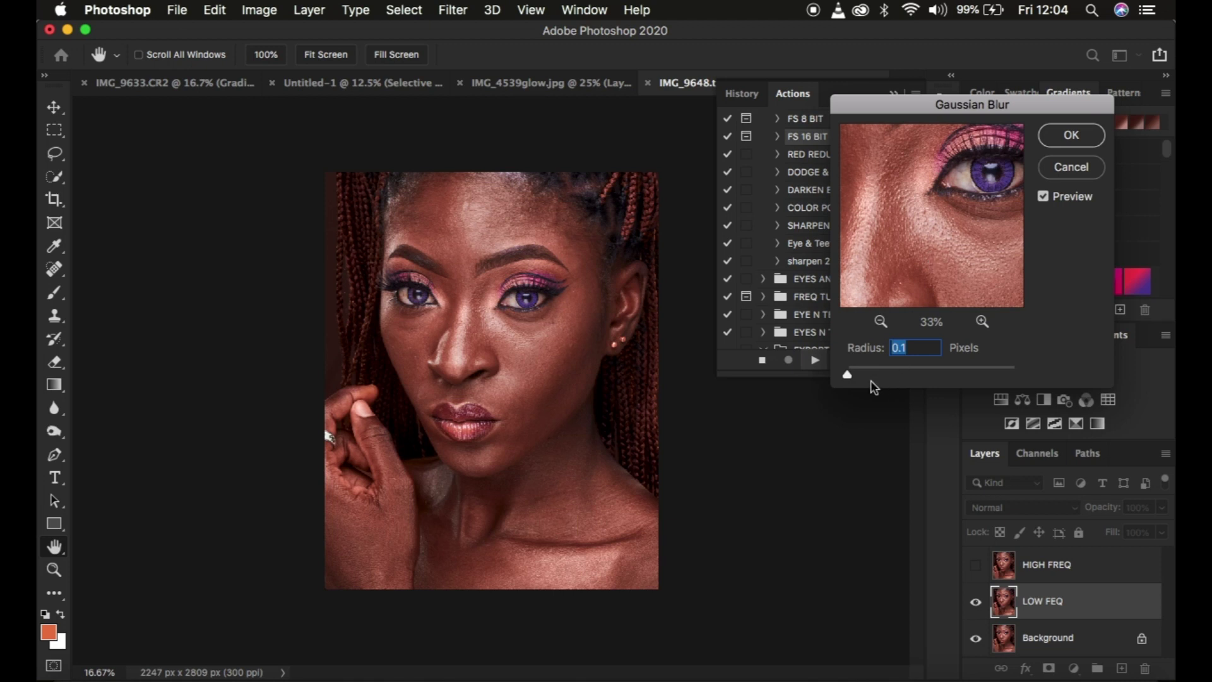
Step: Set the Gaussian Blur radius to 7.0 pixels, compare the preview with the unblurred skin, and apply the blur
drag(850, 375, 901, 377)
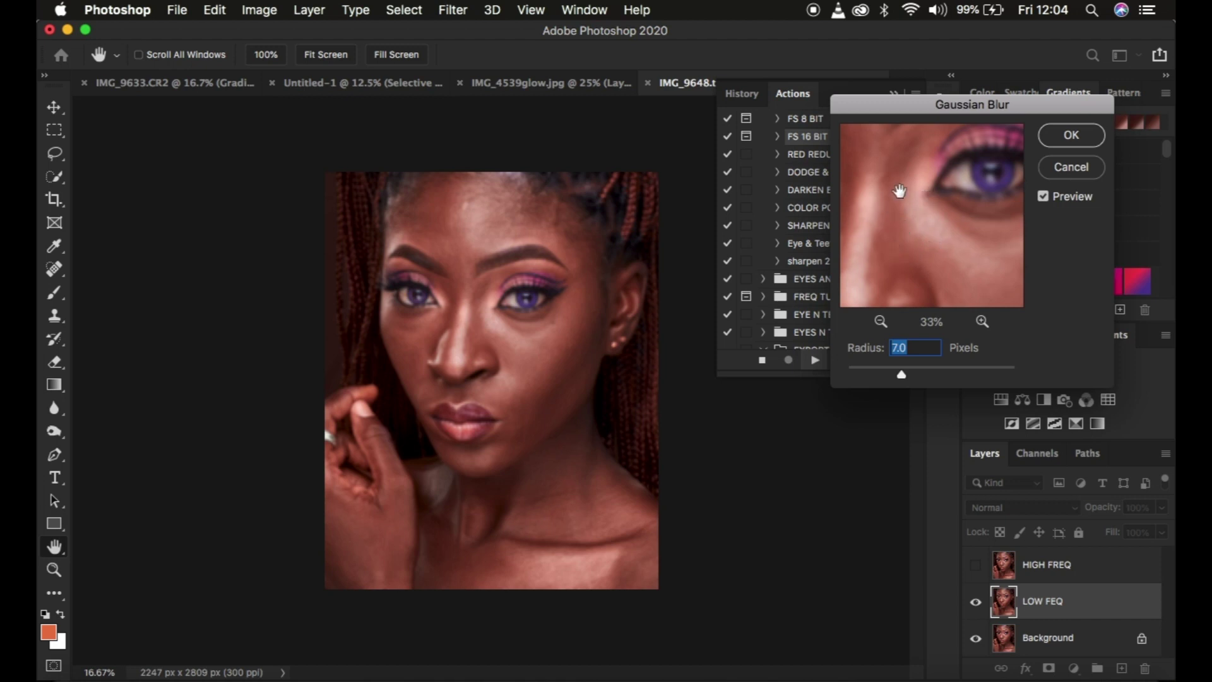
click(907, 230)
click(908, 229)
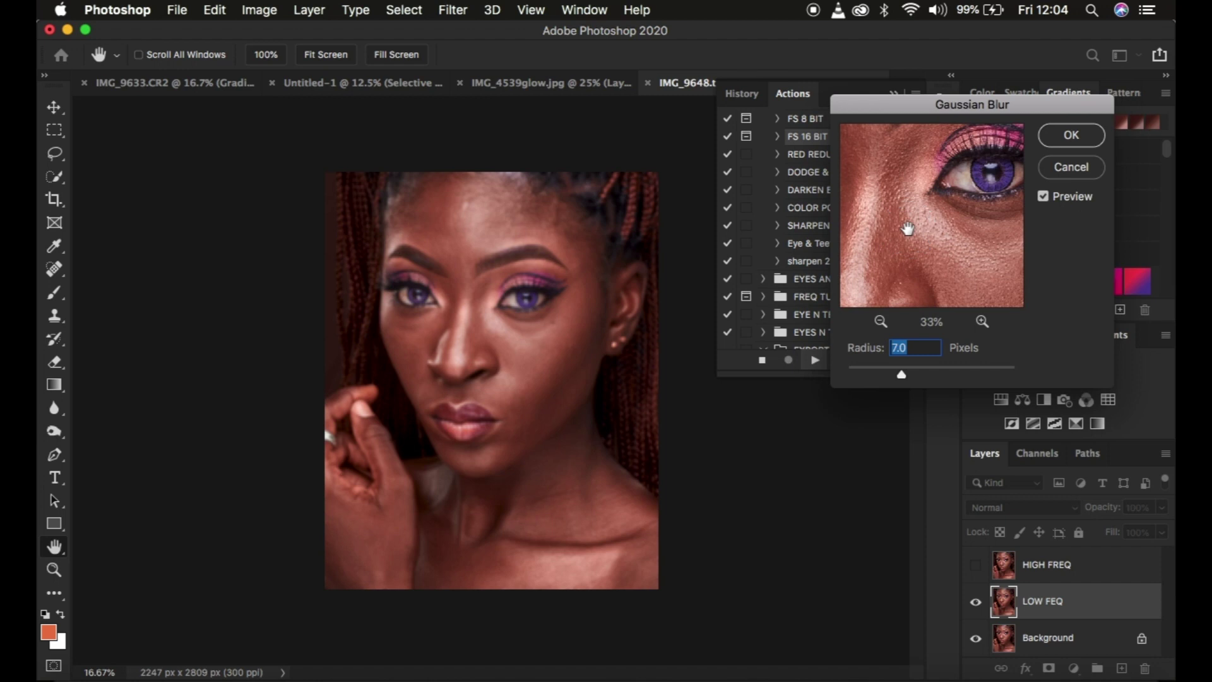
click(1060, 136)
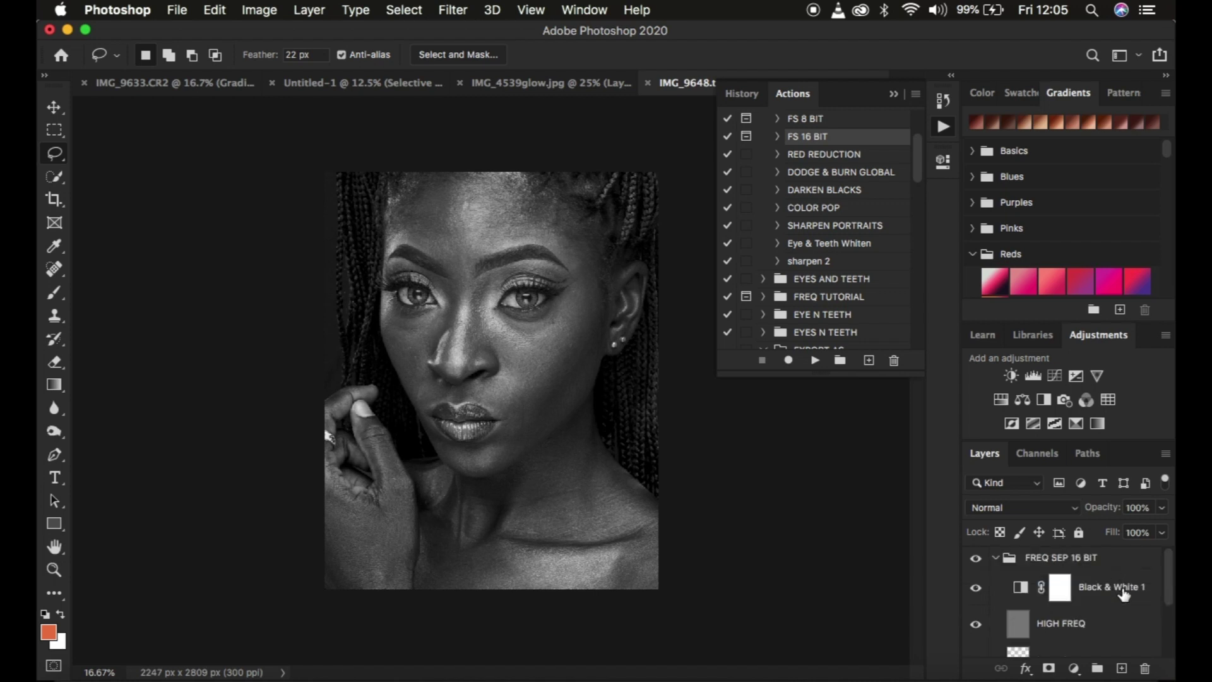
Step: Delete the Black & White 1 adjustment layer from the FREQ SEP 16 BIT group and collapse the Actions panel
click(1127, 588)
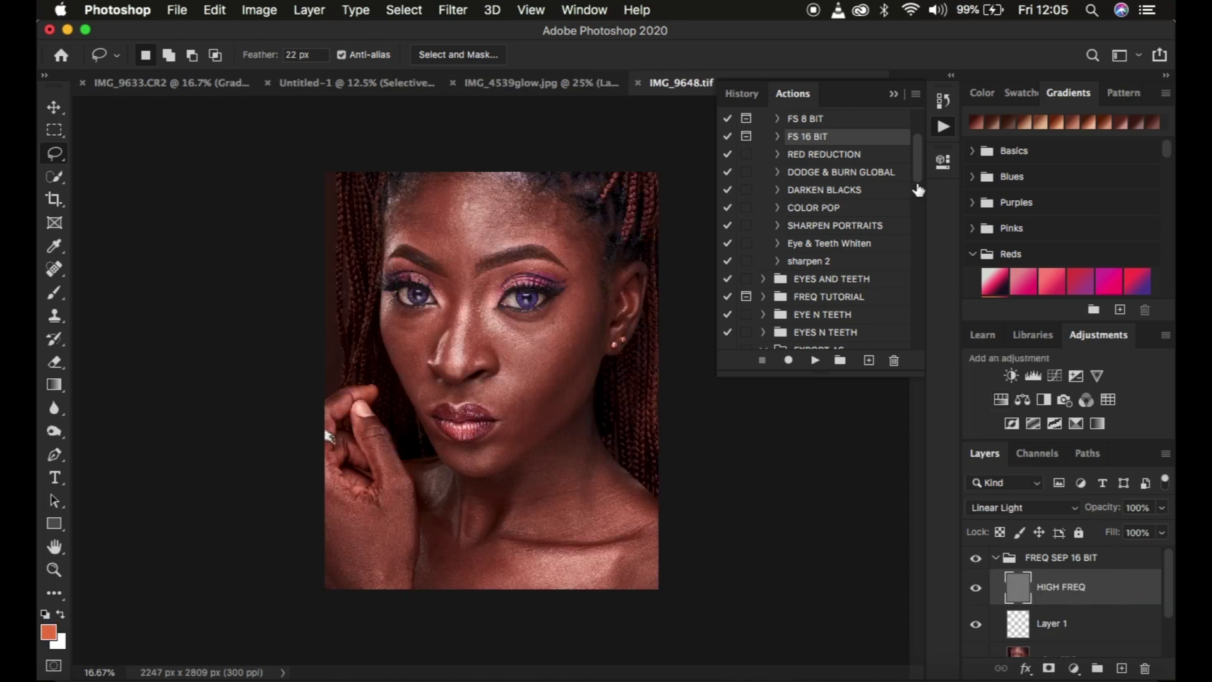
click(896, 96)
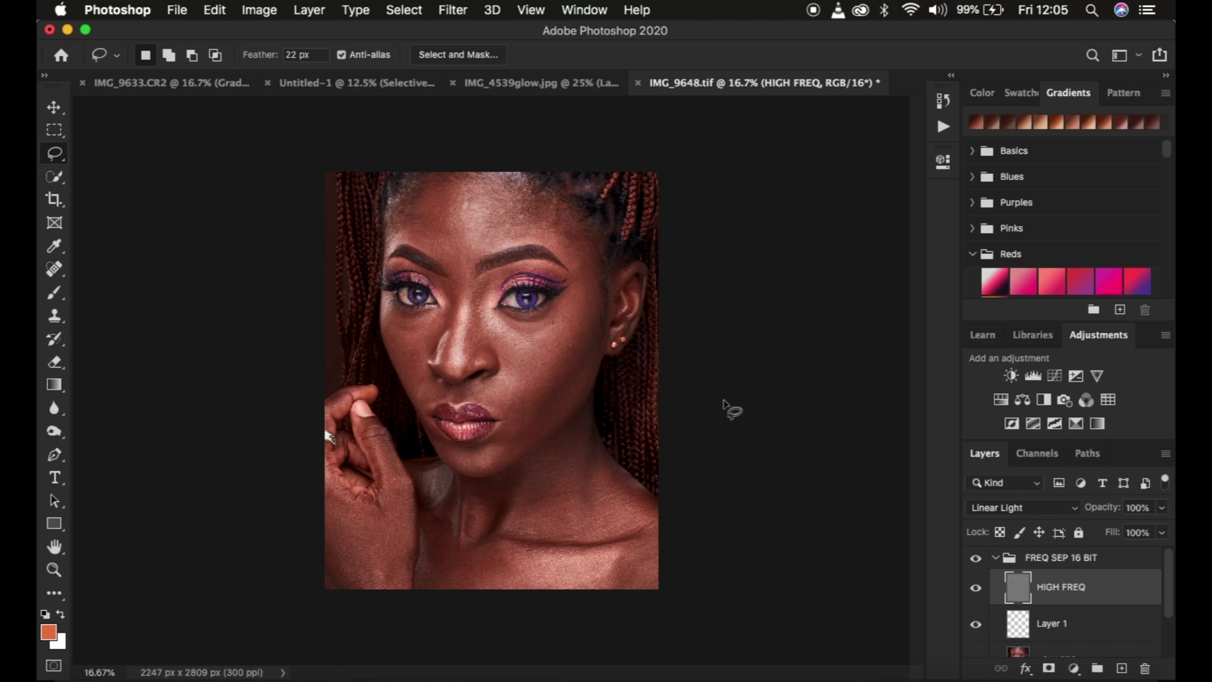
Step: Make the LOW FEQ layer active and choose the Mixer Brush Tool
scroll(1129, 610, down, 3)
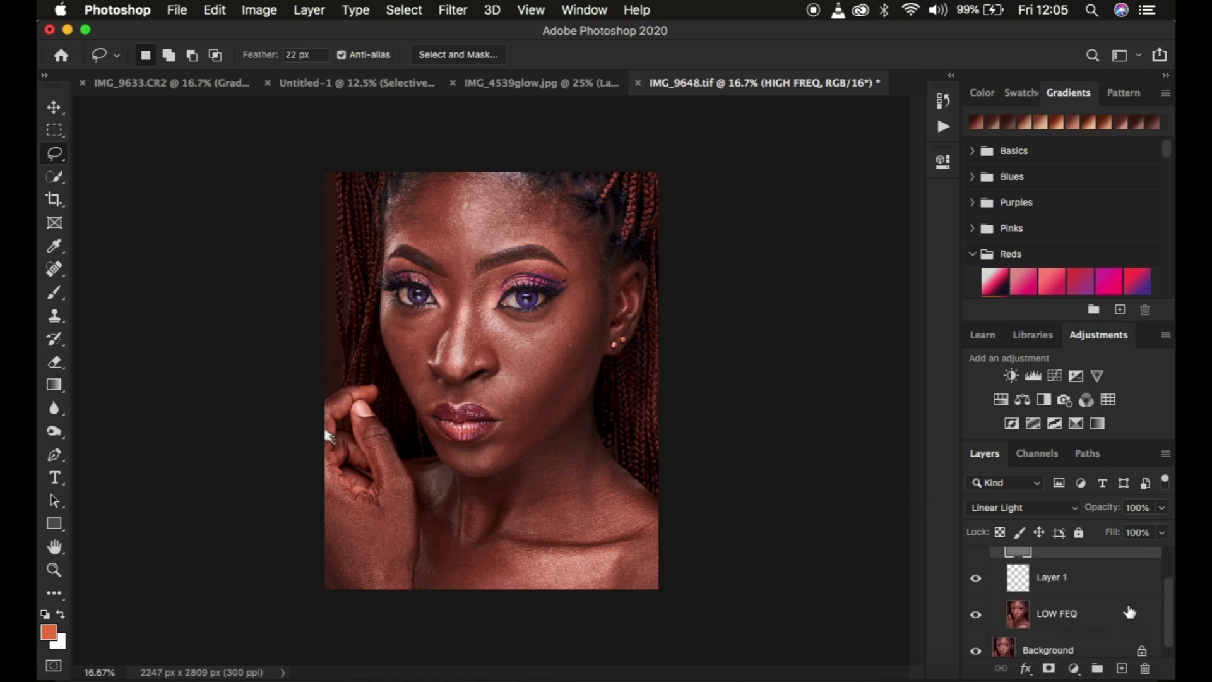
click(1087, 612)
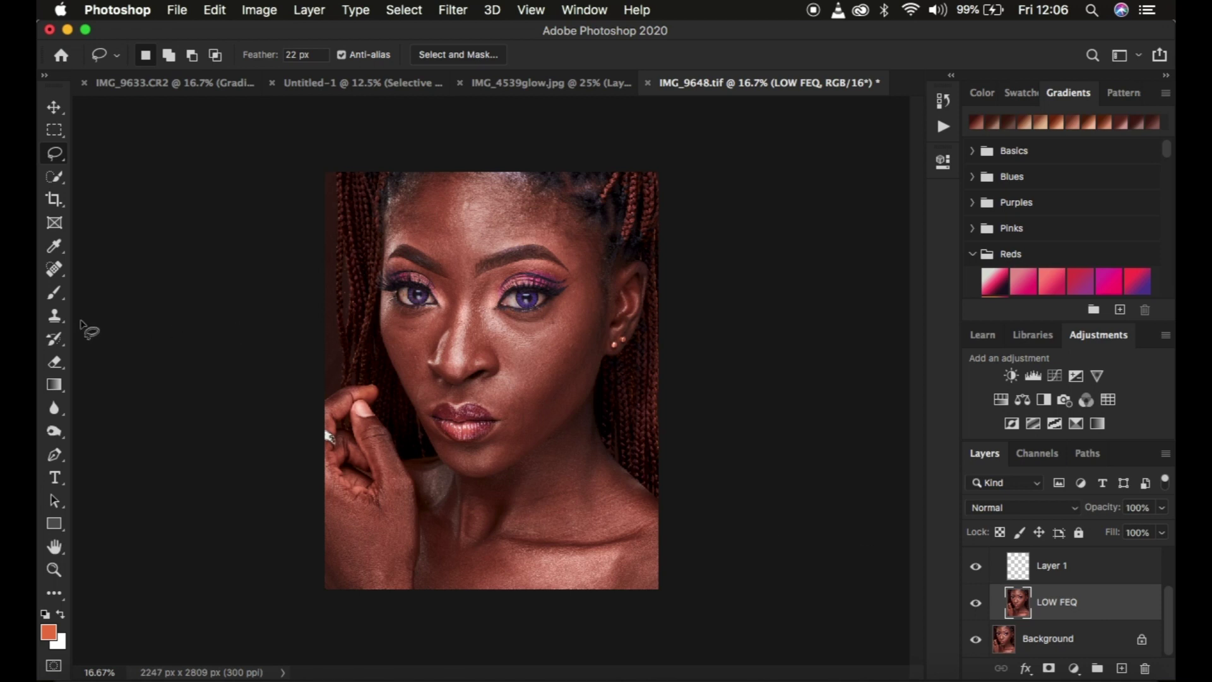
click(56, 295)
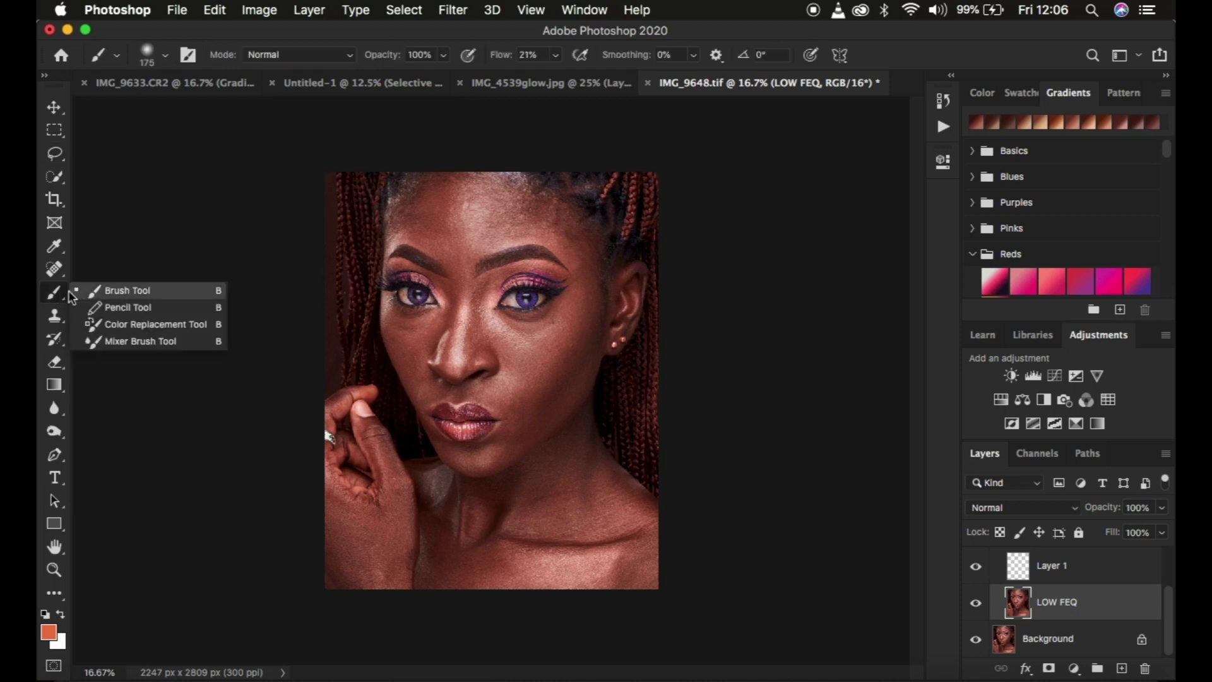
click(138, 341)
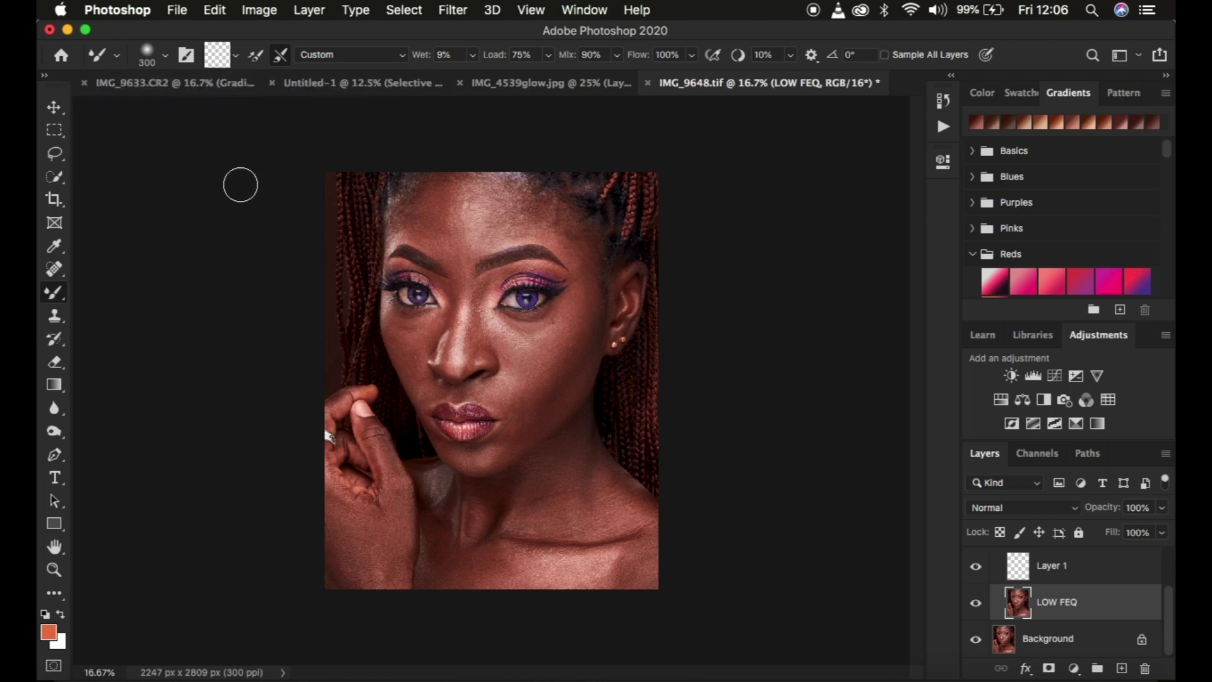
Step: Check the mixer brush's size and hardness settings and clean the brush
click(167, 58)
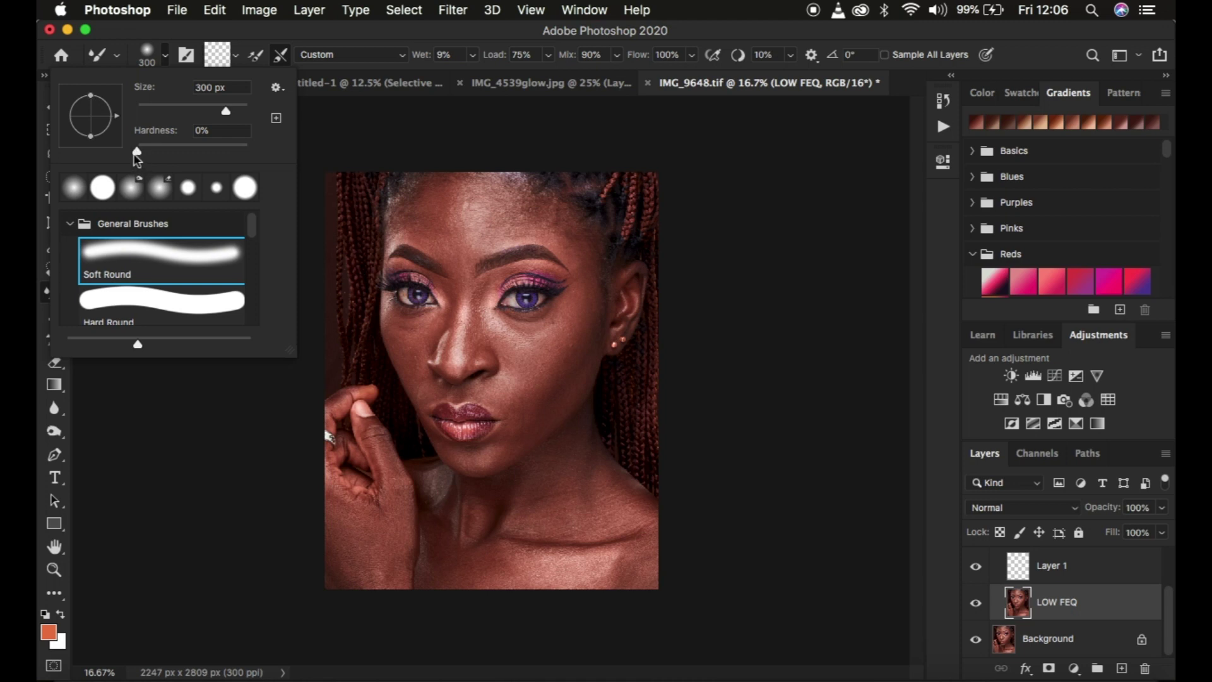
click(241, 50)
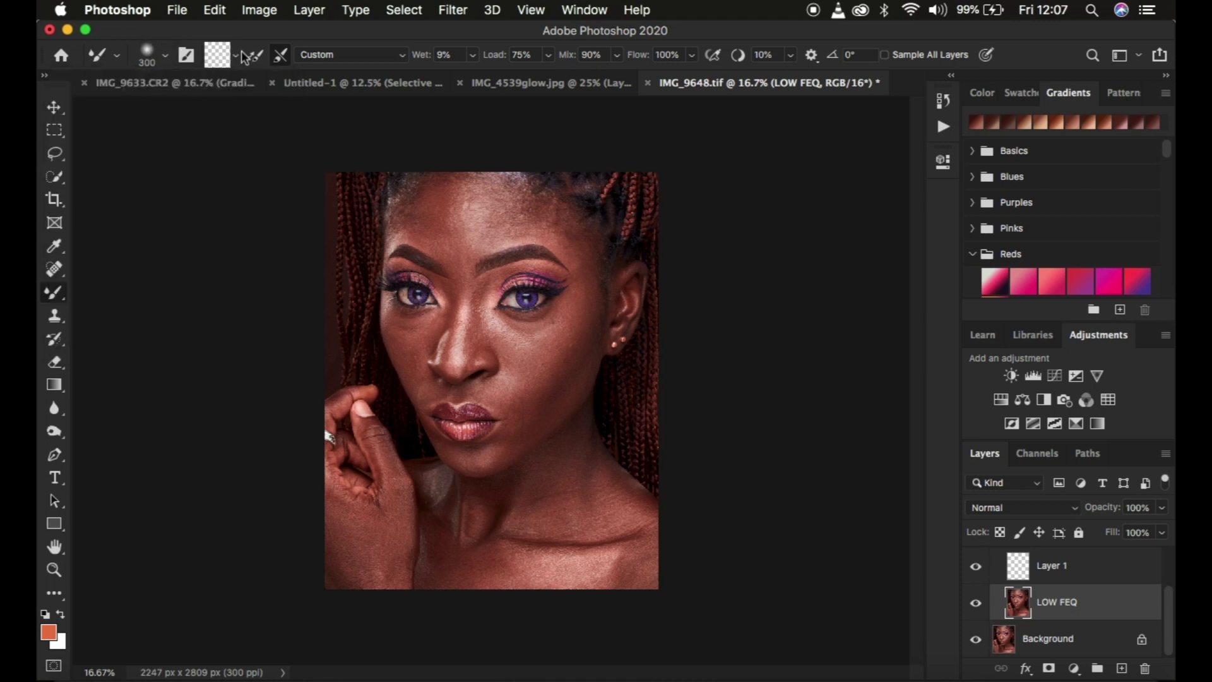
click(235, 56)
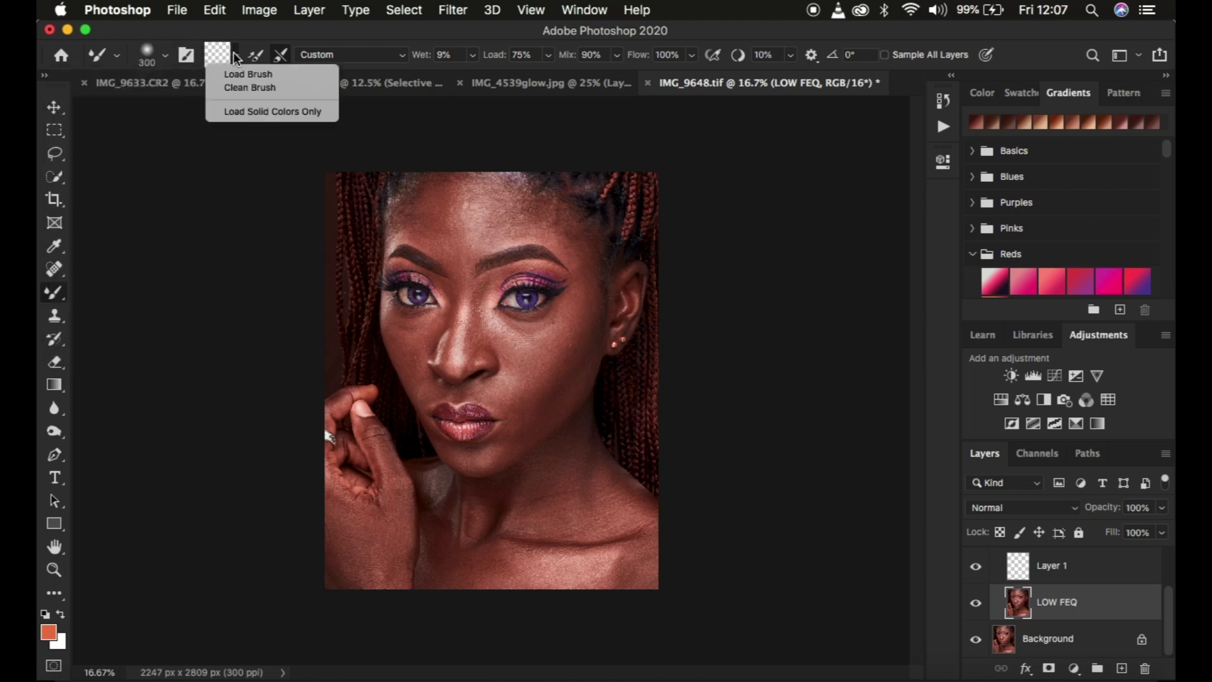
click(242, 92)
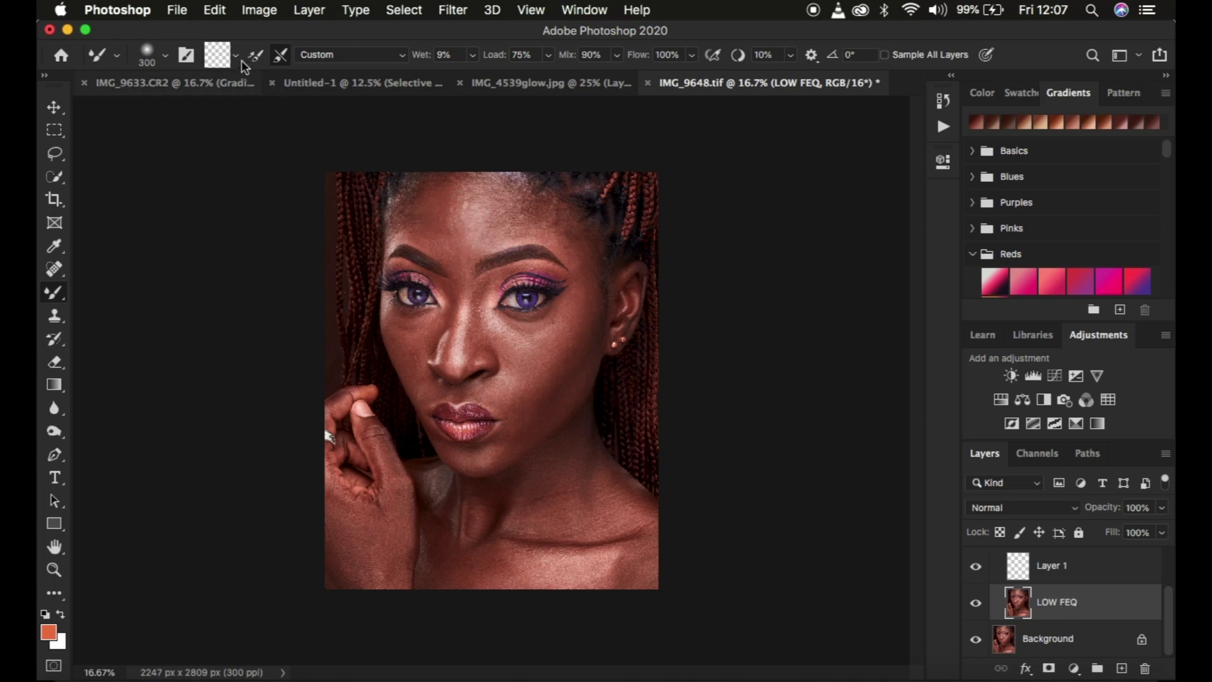
Step: Try a forehead stroke with cleaning after each stroke switched off, and switch that cleaning option back on
click(282, 54)
mouse_move(441, 218)
mouse_down()
mouse_move(454, 232)
mouse_move(482, 228)
mouse_move(420, 210)
mouse_move(433, 200)
mouse_move(479, 217)
mouse_move(469, 224)
mouse_up()
click(280, 53)
Step: Try mixer brush strokes on the forehead of the LOW FEQ layer with Sample All Layers enabled, and disable that option
scroll(1068, 600, up, 2)
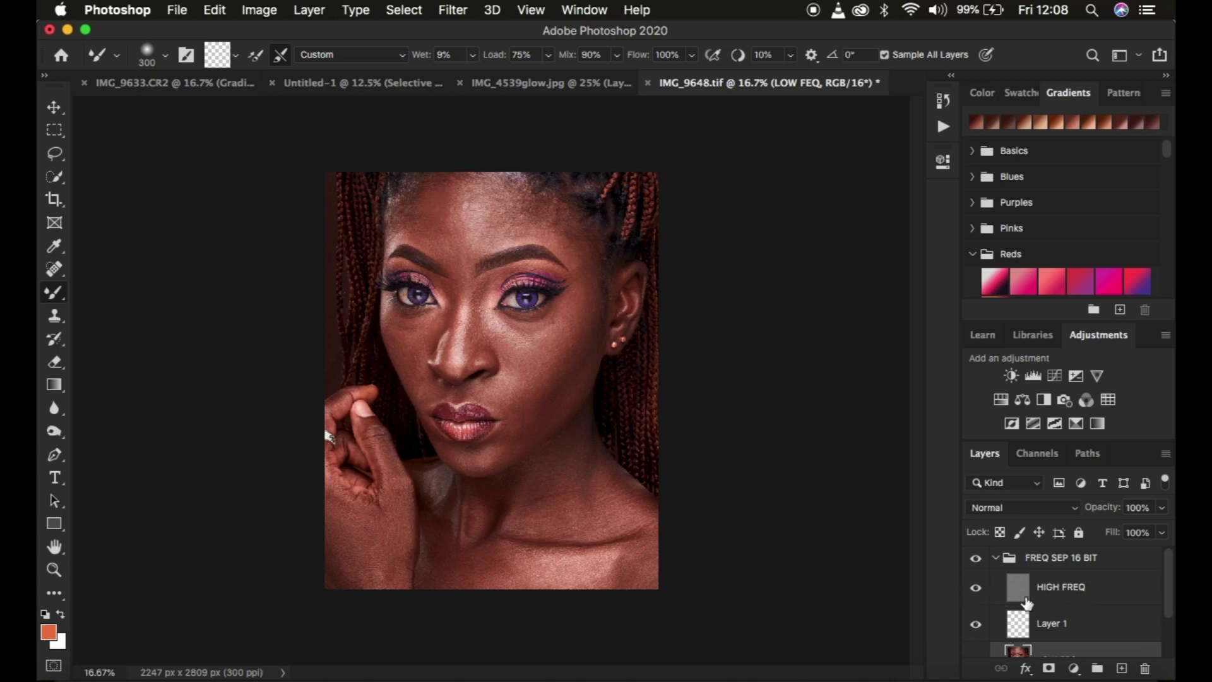
scroll(1067, 624, down, 2)
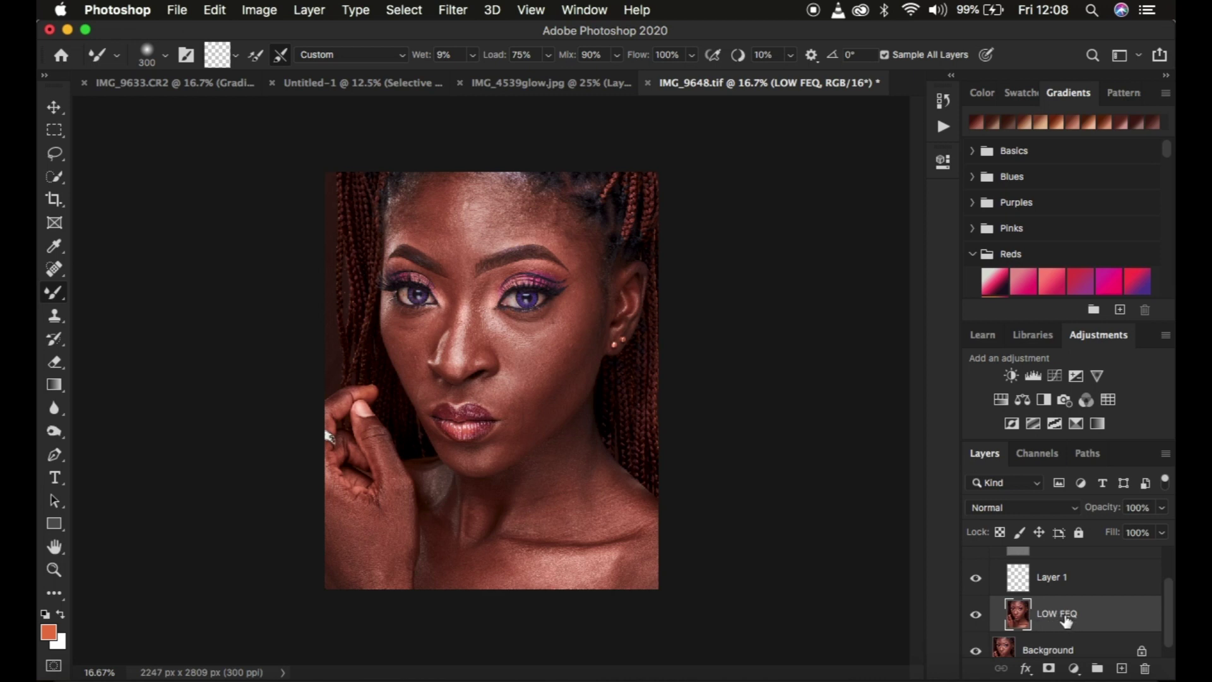
mouse_move(433, 217)
mouse_down()
mouse_move(463, 215)
mouse_move(444, 221)
mouse_move(467, 238)
mouse_move(472, 209)
mouse_move(440, 226)
mouse_move(450, 238)
mouse_move(466, 223)
mouse_move(452, 212)
mouse_move(437, 226)
mouse_move(458, 234)
mouse_move(474, 210)
mouse_move(440, 215)
mouse_move(472, 238)
mouse_move(458, 261)
mouse_move(438, 215)
mouse_move(460, 196)
mouse_move(472, 229)
mouse_move(451, 246)
mouse_move(439, 233)
mouse_move(447, 206)
mouse_move(465, 217)
mouse_move(451, 240)
mouse_move(442, 222)
mouse_move(473, 208)
mouse_move(472, 246)
mouse_move(435, 222)
mouse_move(469, 207)
mouse_move(448, 246)
mouse_move(440, 202)
mouse_move(469, 226)
mouse_move(429, 235)
mouse_move(467, 207)
mouse_move(474, 240)
mouse_move(432, 239)
mouse_move(433, 211)
mouse_move(455, 200)
mouse_move(471, 205)
mouse_move(467, 236)
mouse_move(442, 236)
mouse_move(467, 213)
mouse_up()
mouse_move(467, 213)
mouse_down()
mouse_move(439, 245)
mouse_move(441, 207)
mouse_move(476, 213)
mouse_move(465, 255)
mouse_move(435, 221)
mouse_move(454, 199)
mouse_move(477, 207)
mouse_move(479, 239)
mouse_move(446, 250)
mouse_move(437, 222)
mouse_move(476, 201)
mouse_move(486, 231)
mouse_move(452, 256)
mouse_move(439, 221)
mouse_move(462, 196)
mouse_move(479, 222)
mouse_move(460, 247)
mouse_move(455, 202)
mouse_move(462, 233)
mouse_move(474, 212)
mouse_move(456, 240)
mouse_up()
click(884, 55)
Step: Hide the HIGH FREQ layer and adjust the mixer brush size to 250
scroll(1101, 607, up, 2)
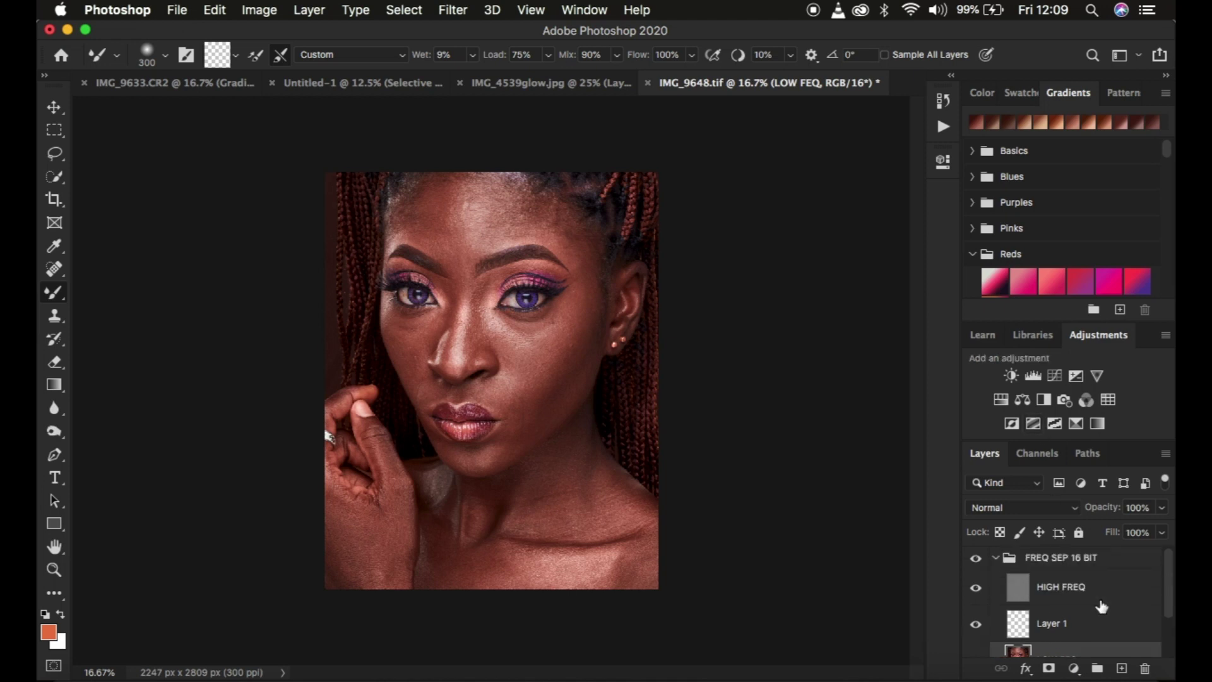
click(976, 589)
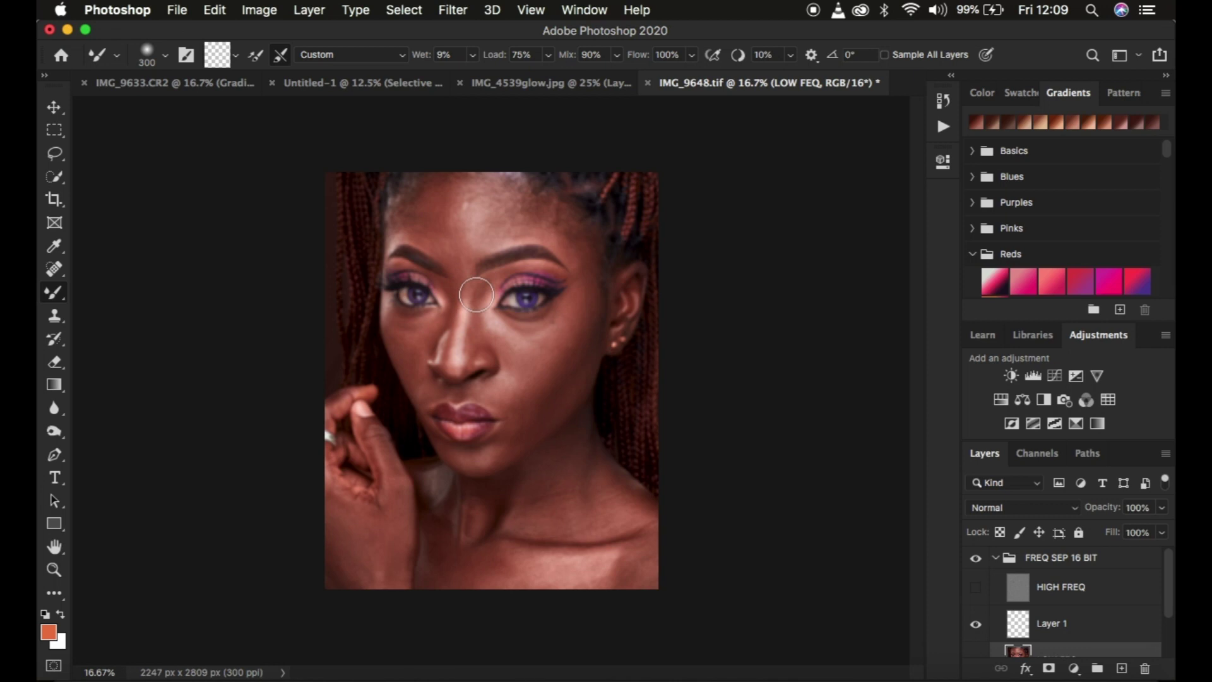
key(bracketright)
key(bracketright)
key(bracketleft)
key(bracketleft)
key(bracketleft)
key(bracketright)
key(bracketright)
key(bracketleft)
key(bracketleft)
key(bracketleft)
key(bracketleft)
key(bracketleft)
key(bracketright)
key(bracketright)
key(bracketright)
key(bracketright)
key(bracketright)
key(bracketleft)
key(bracketleft)
key(bracketleft)
key(bracketleft)
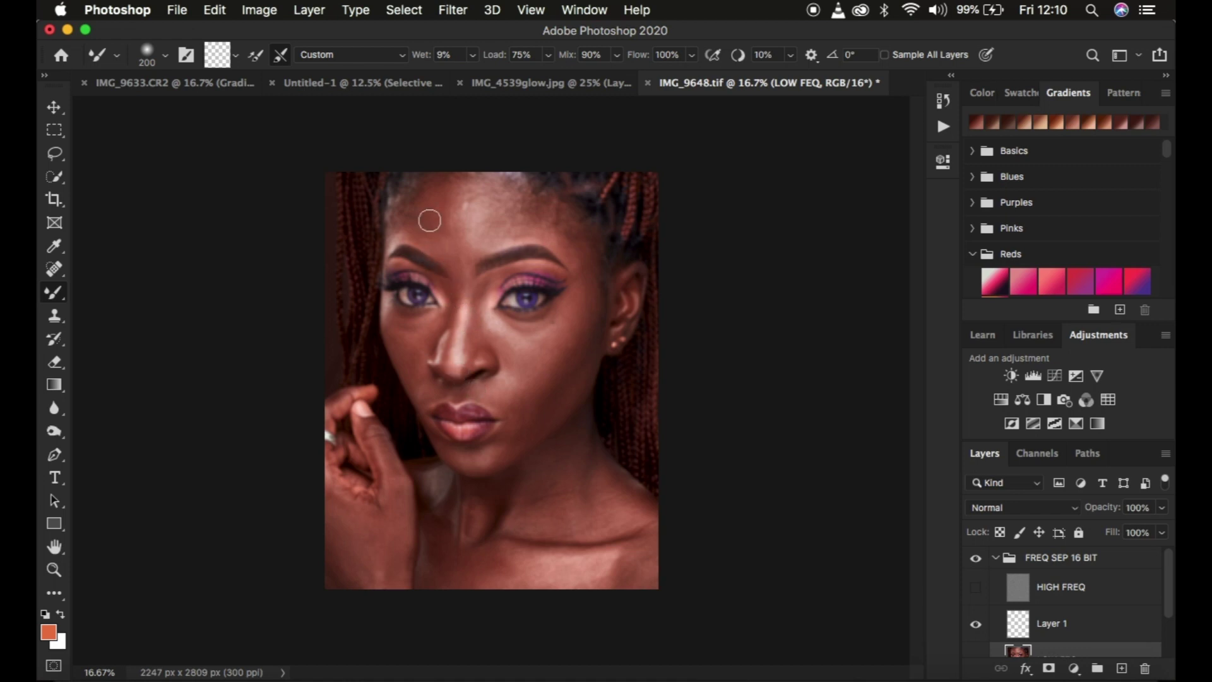
key(bracketright)
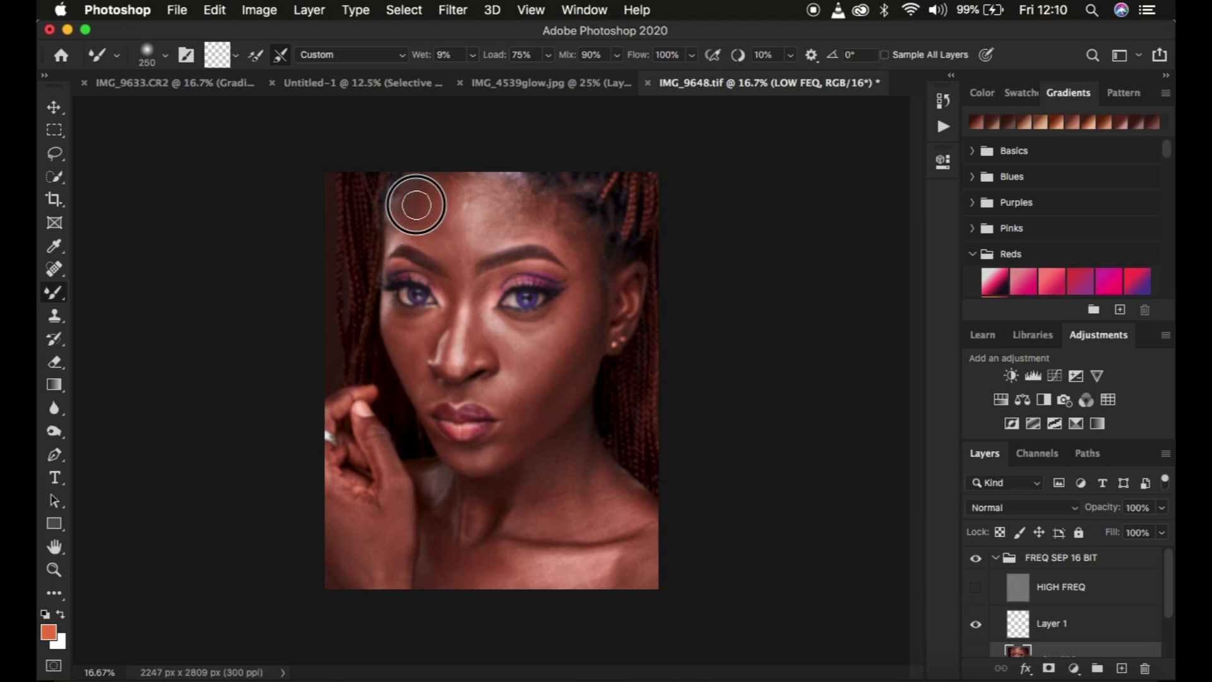
Step: Blend the uneven tones across the forehead above the brows with mixer brush strokes on LOW FEQ, and reduce the brush size to 200
mouse_move(422, 191)
mouse_down()
mouse_move(411, 221)
mouse_move(438, 249)
mouse_move(432, 229)
mouse_up()
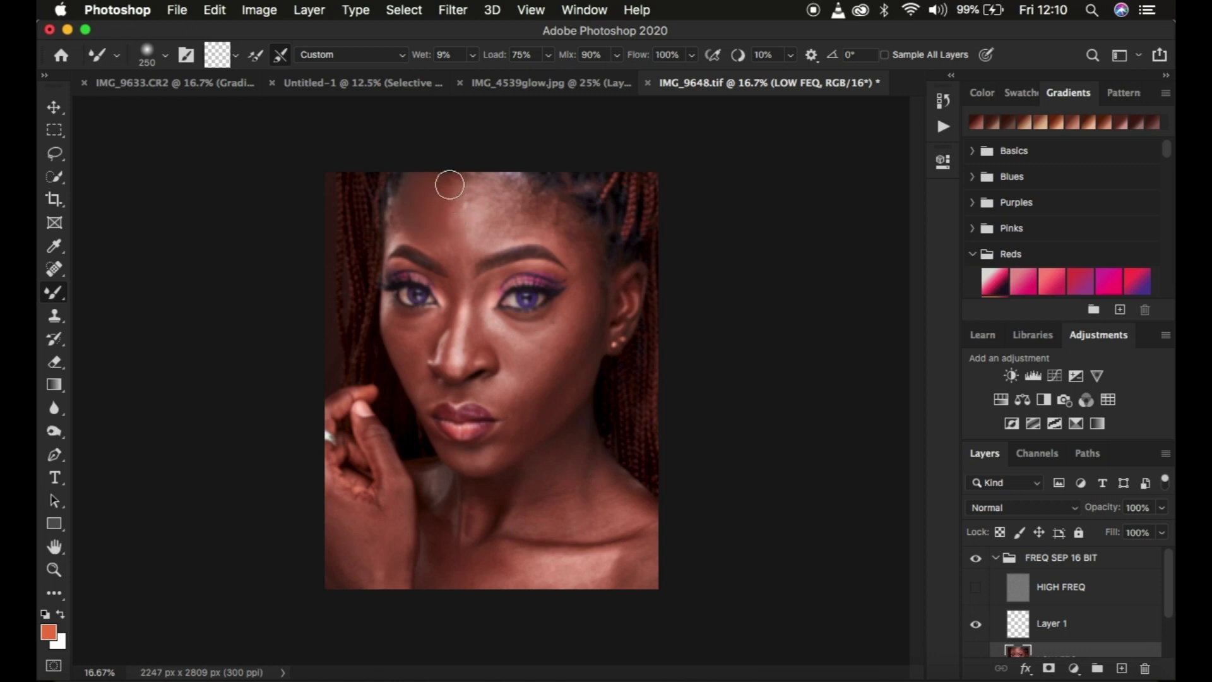
drag(450, 190, 450, 204)
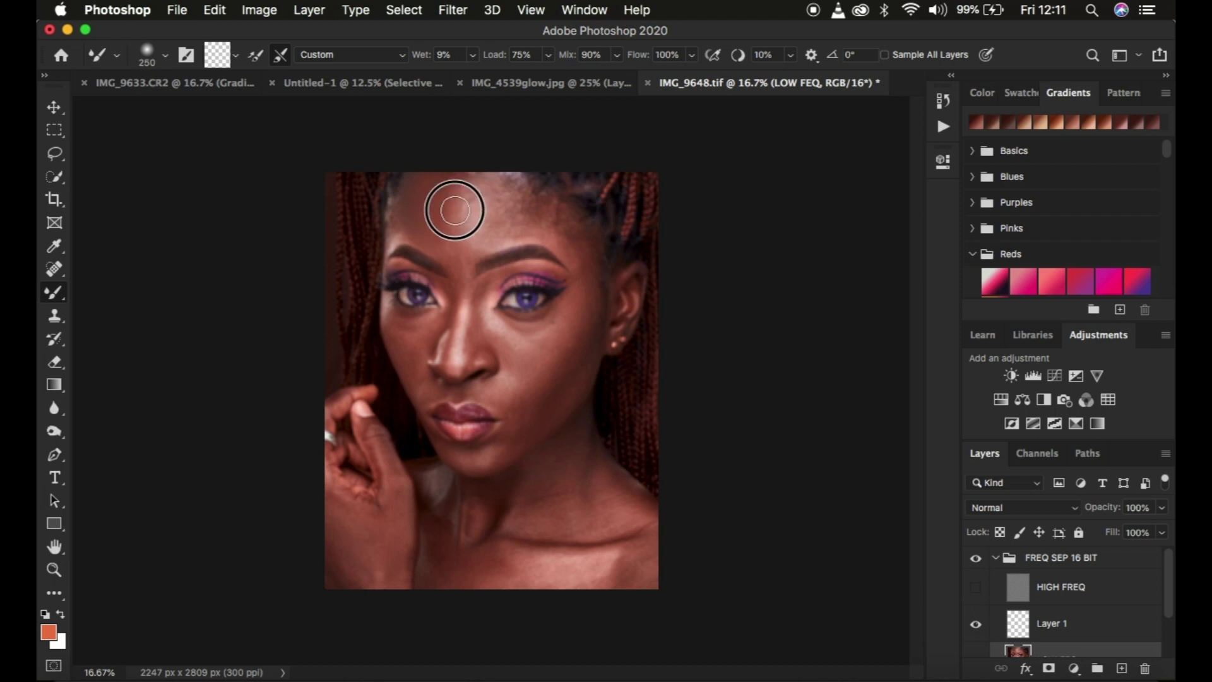
mouse_move(455, 233)
mouse_down()
mouse_move(470, 233)
mouse_move(454, 195)
mouse_move(452, 233)
mouse_move(452, 192)
mouse_move(489, 196)
mouse_move(482, 217)
mouse_up()
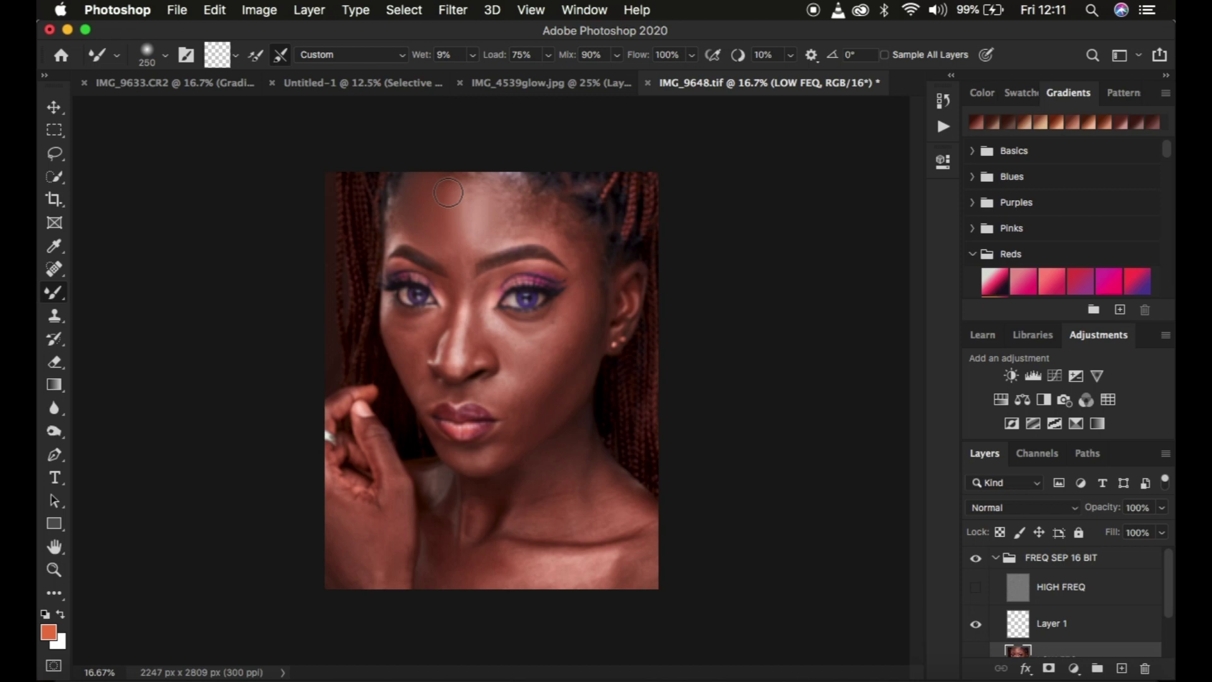
drag(448, 193, 454, 233)
key(bracketleft)
Step: Show the HIGH FREQ layer again and hide the FREQ SEP 16 BIT group to compare the portrait before and after smoothing
click(976, 592)
click(976, 558)
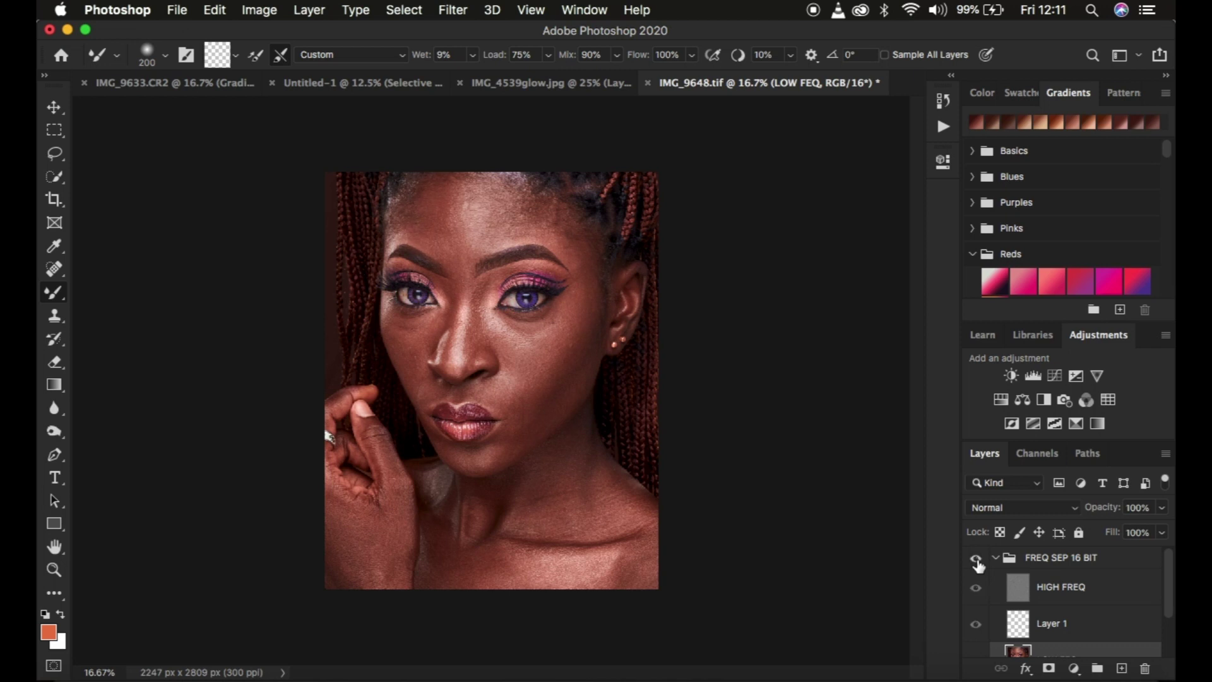
Step: Toggle the FREQ SEP 16 BIT group's visibility to compare the portrait before and after the forehead smoothing
click(977, 560)
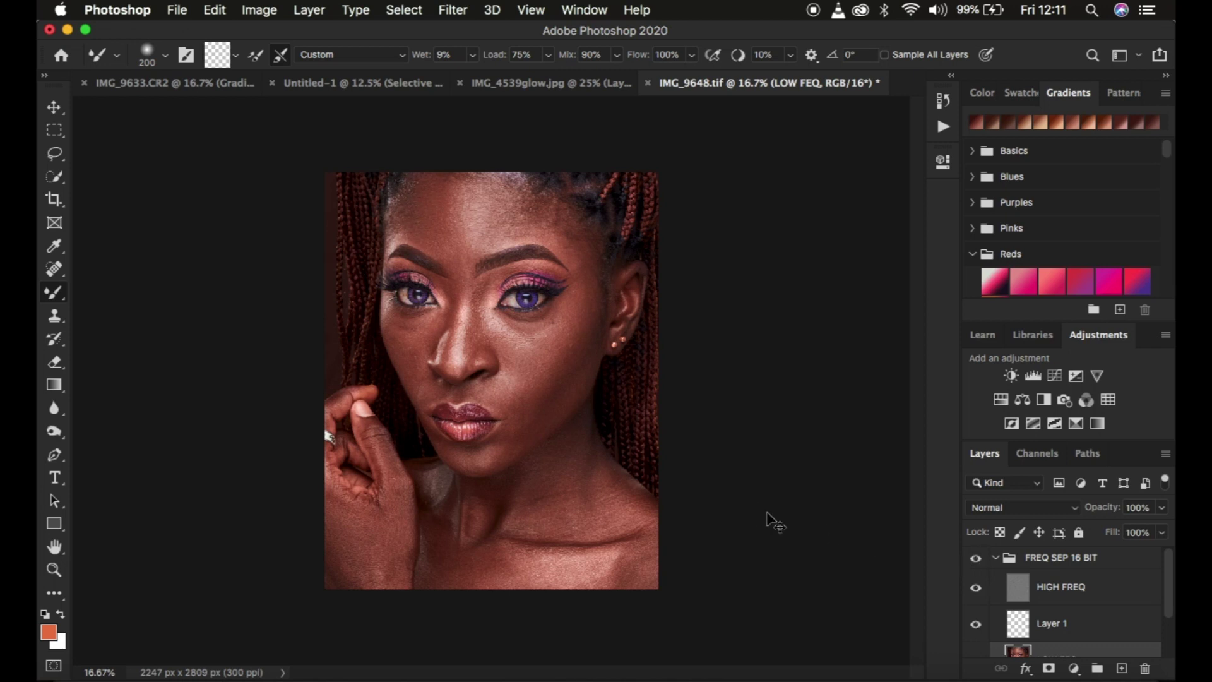
key(super+equal)
scroll(767, 513, up, 2)
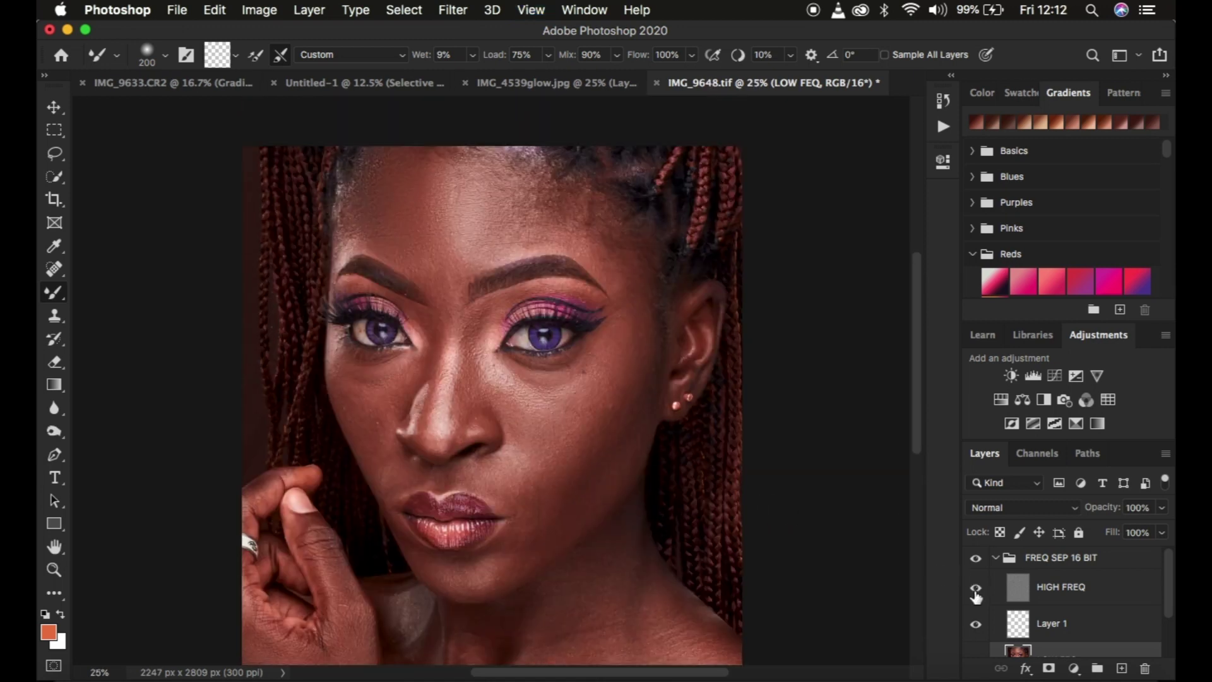
click(976, 559)
click(975, 559)
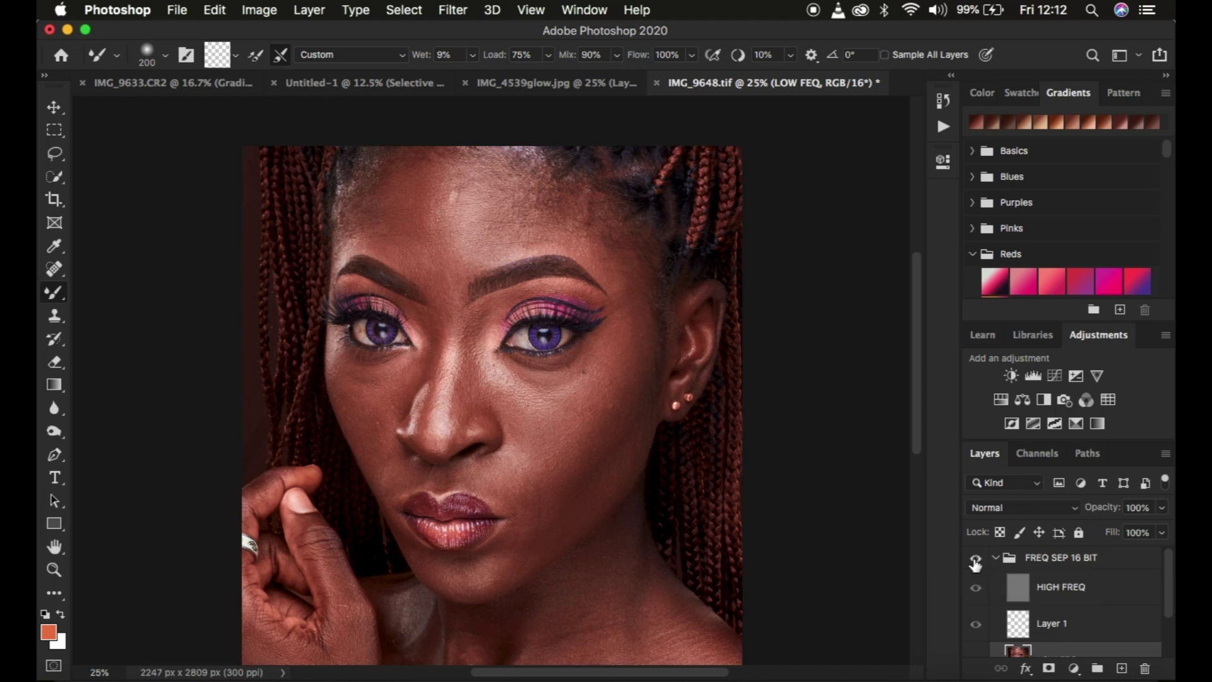
click(975, 559)
key(super+minus)
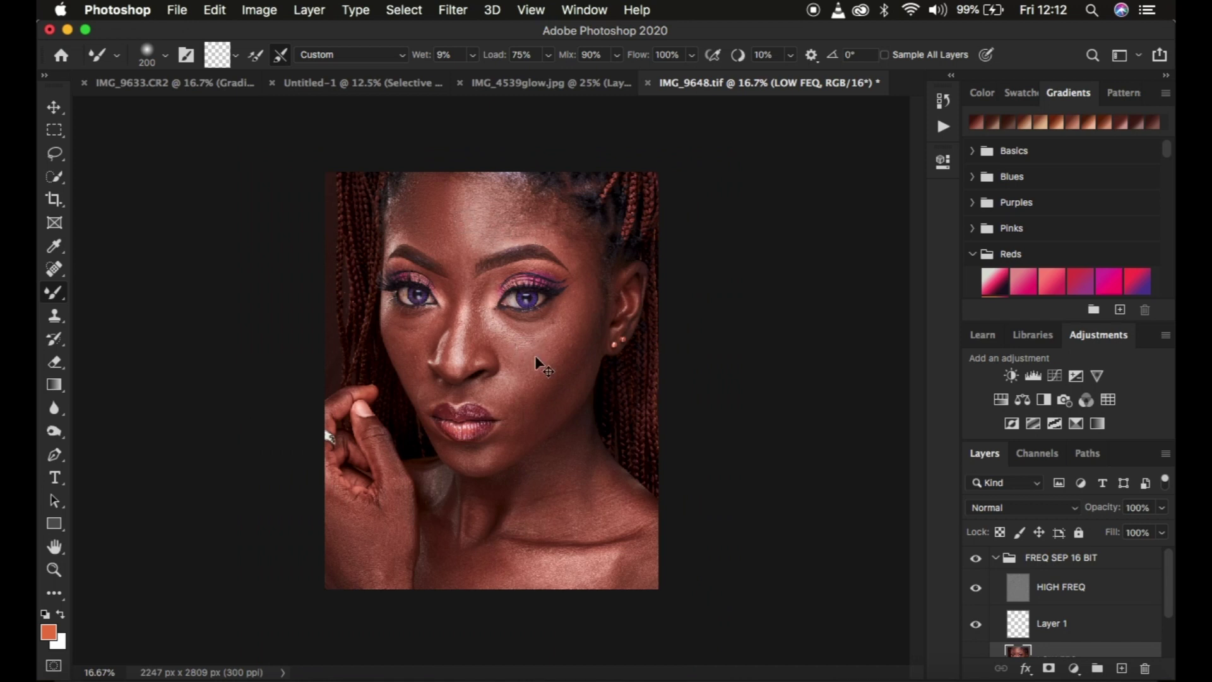
Step: Examine the skin texture around the nose and cheek at up to 200% magnification, and return to the full portrait
key(super+plus)
key(super+plus)
key(super+plus)
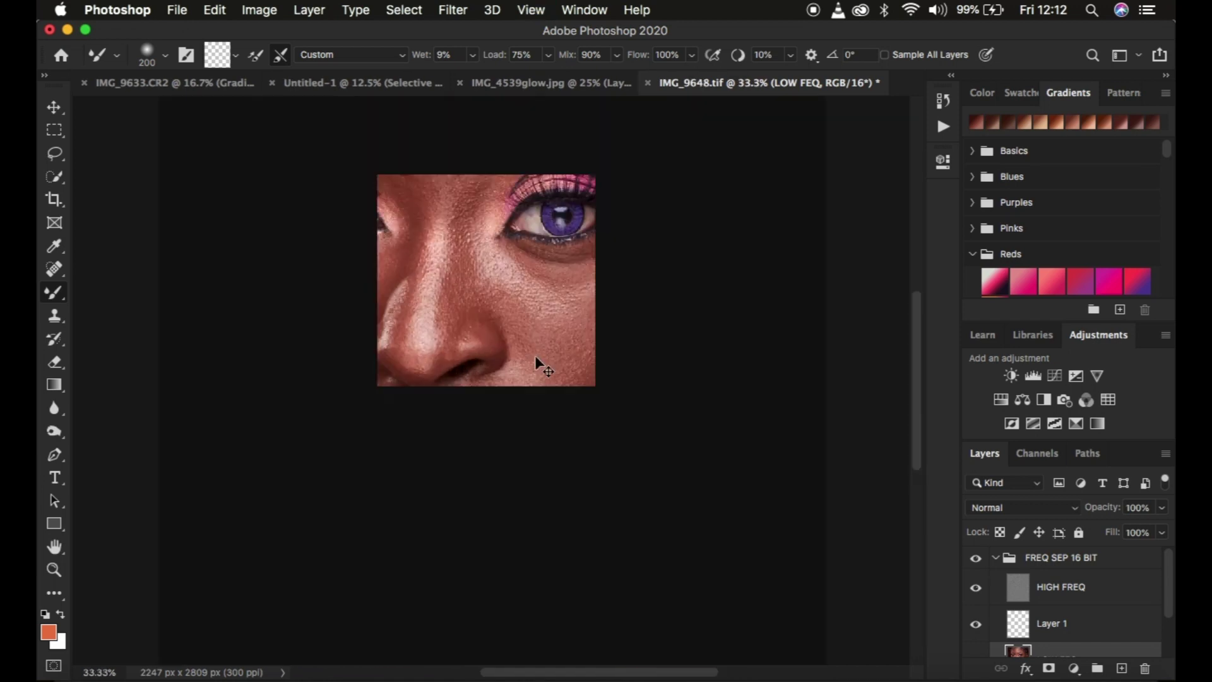
key(super+plus)
key(super+plus)
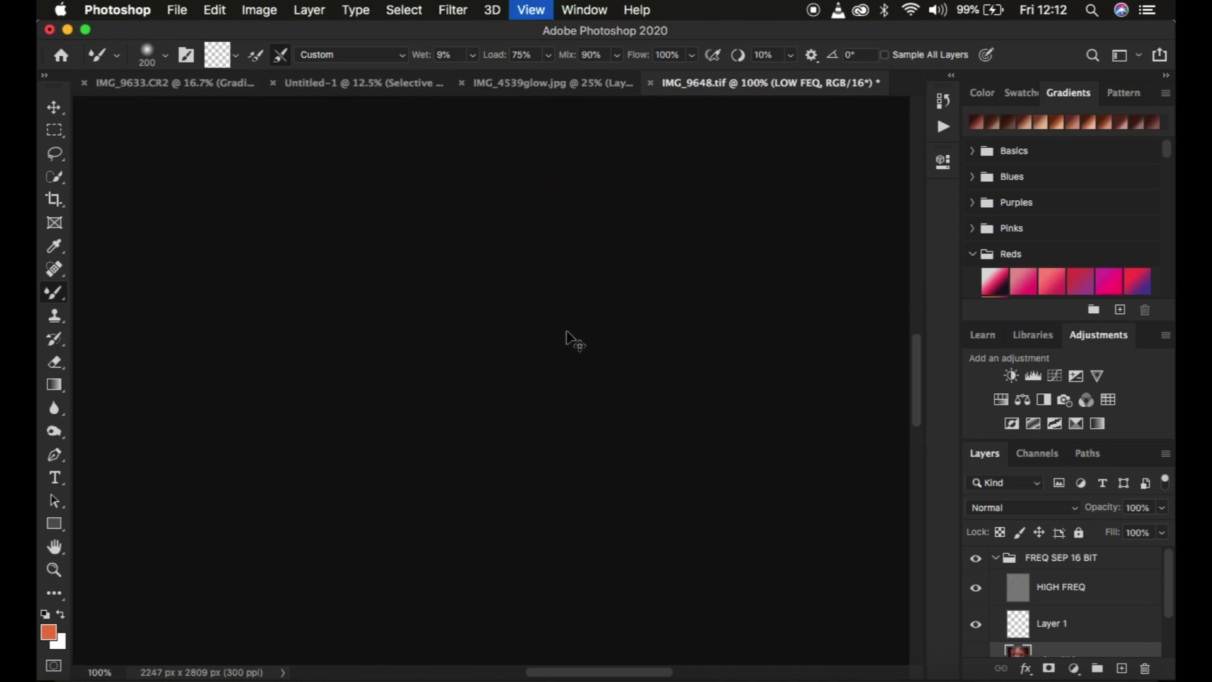
key(super+plus)
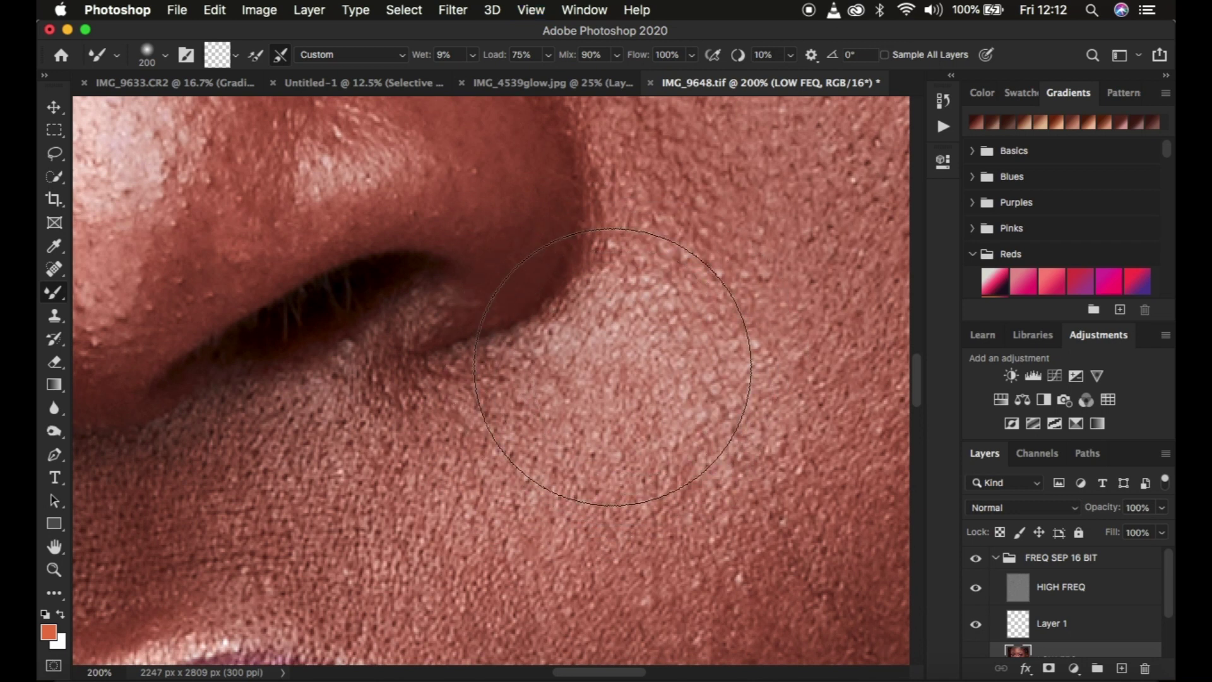
key(super+minus)
key(super+minus)
key(super+minus)
key(super+minus)
key(super+minus)
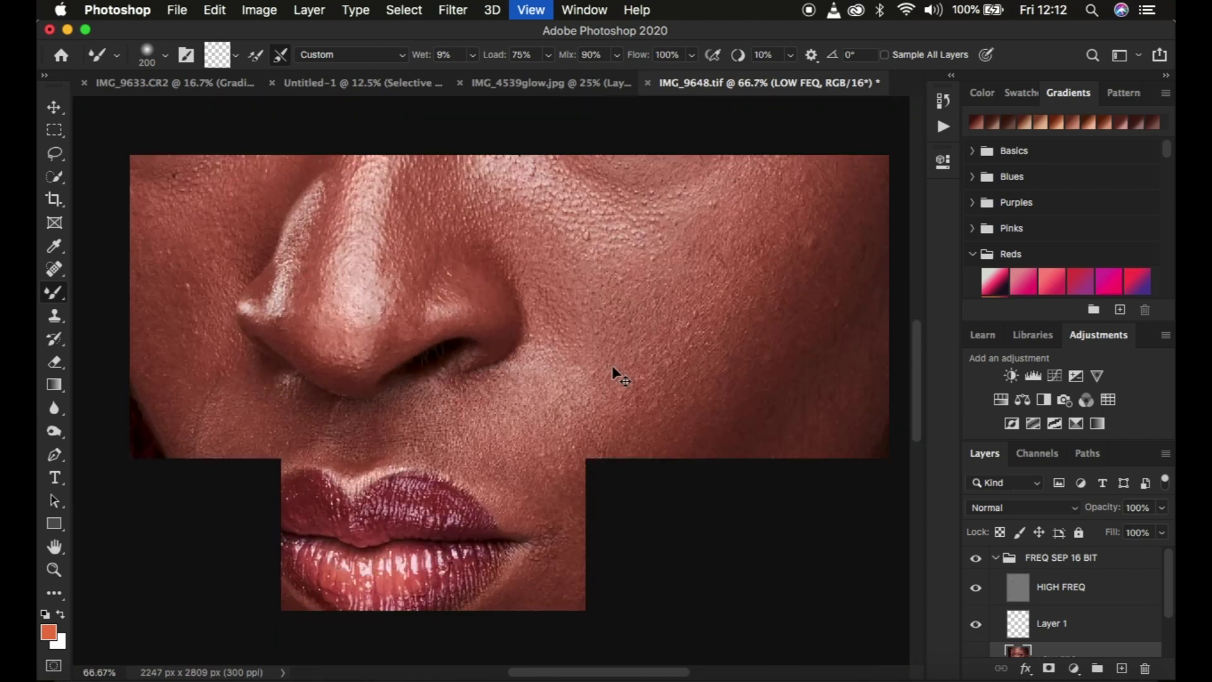
key(super+minus)
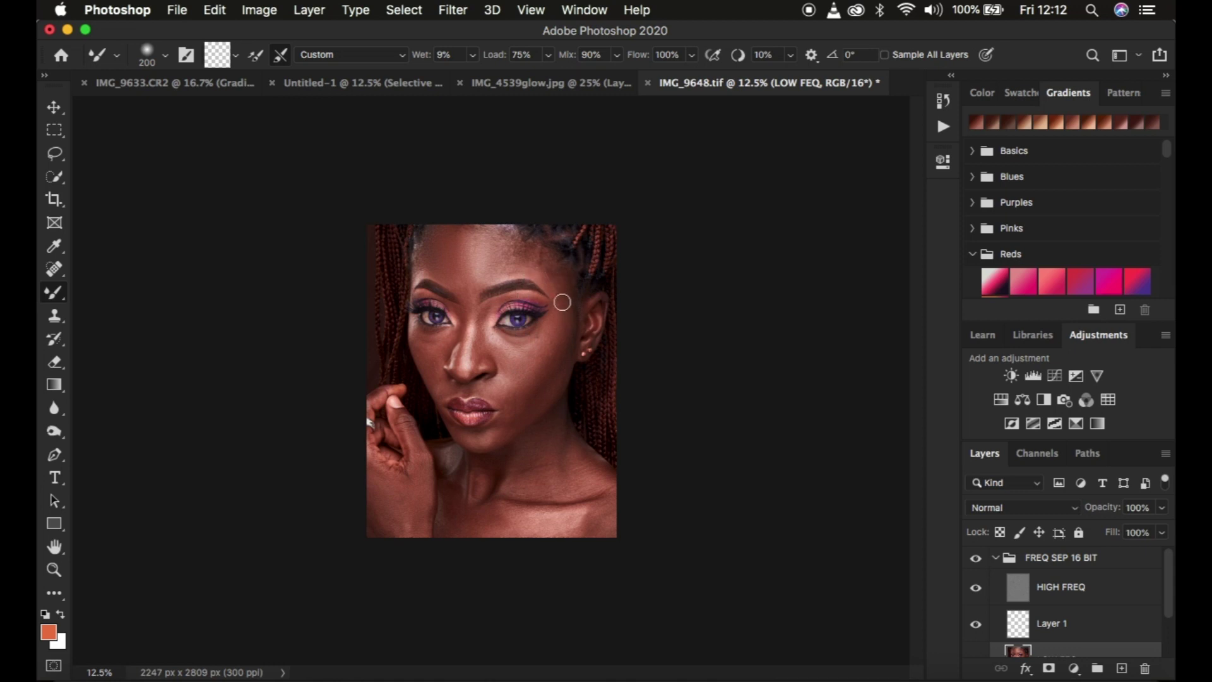
Step: With HIGH FREQ temporarily hidden, blend the temple and upper cheek tones on LOW FEQ using the mixer brush enlarged to 300
click(976, 589)
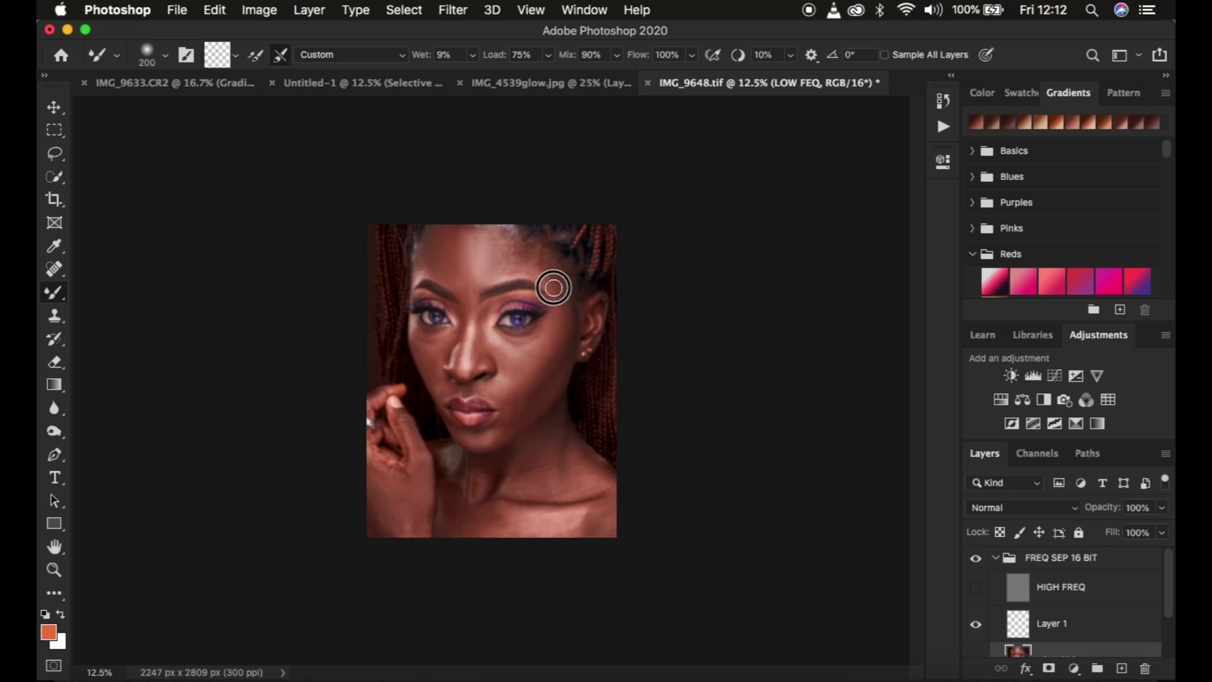
mouse_move(560, 297)
mouse_down()
mouse_move(566, 321)
mouse_move(559, 295)
mouse_up()
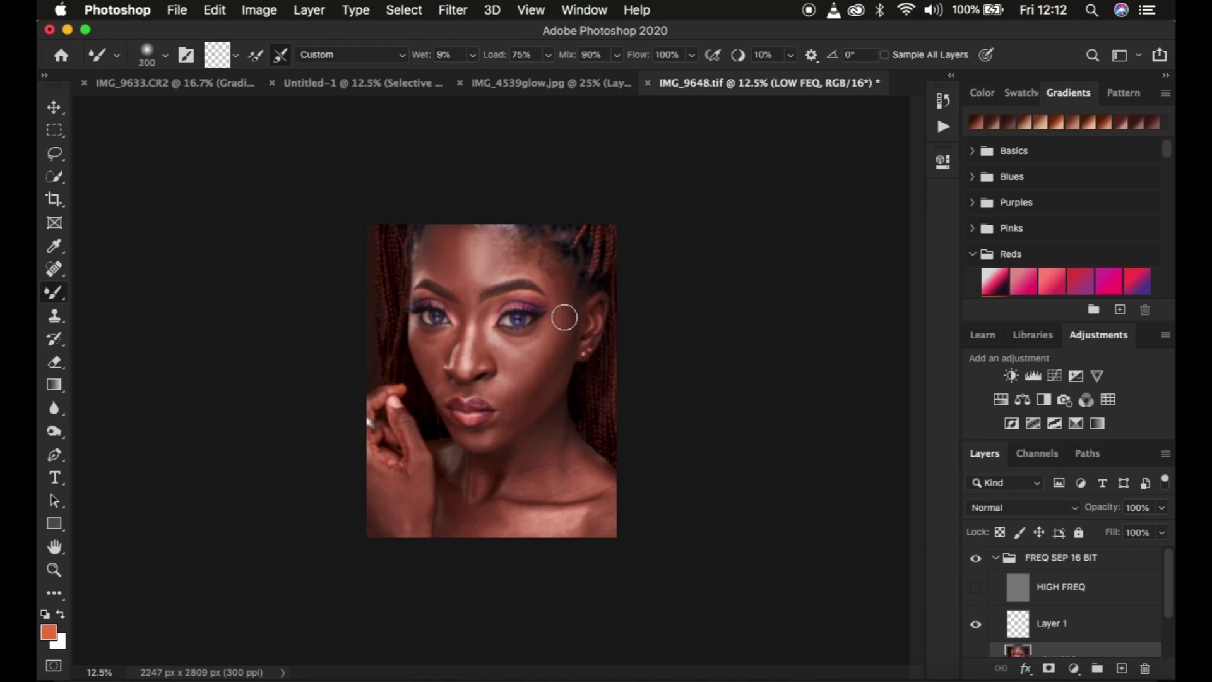
mouse_move(563, 317)
mouse_down()
mouse_move(526, 383)
mouse_move(567, 315)
mouse_move(533, 375)
mouse_move(565, 317)
mouse_move(536, 344)
mouse_up()
click(975, 587)
Step: Switch the FREQ SEP 16 BIT group off and on to compare the original portrait with the blended temple and cheek
click(975, 558)
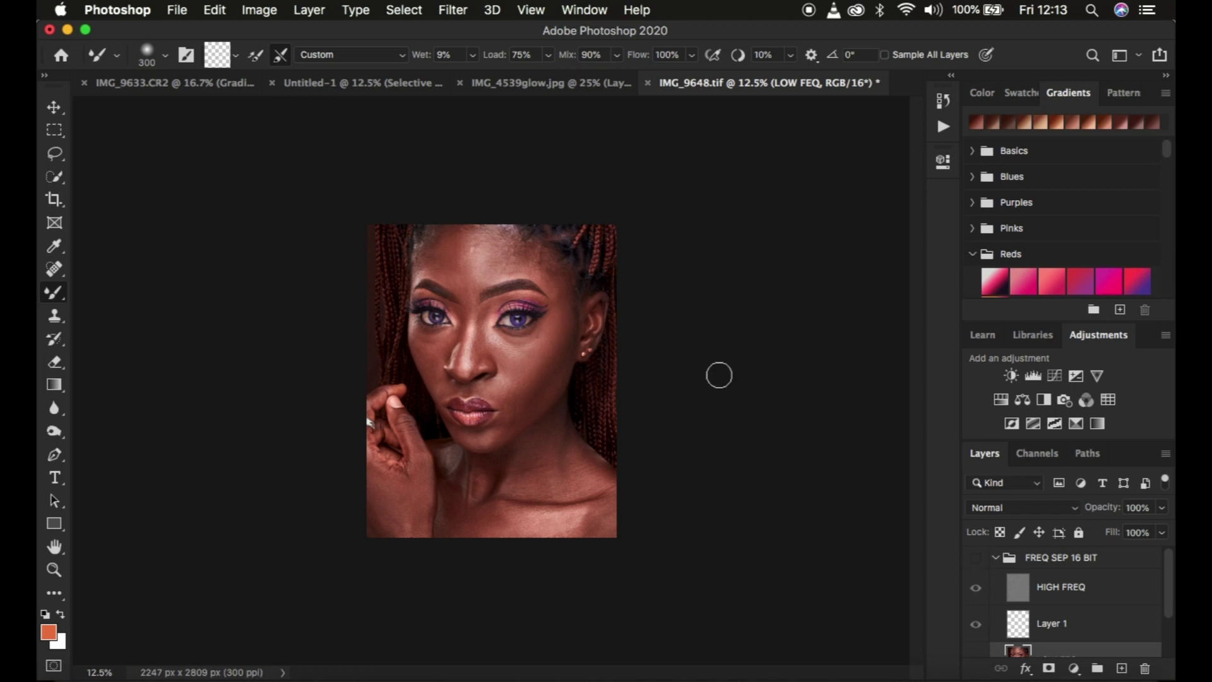
click(976, 559)
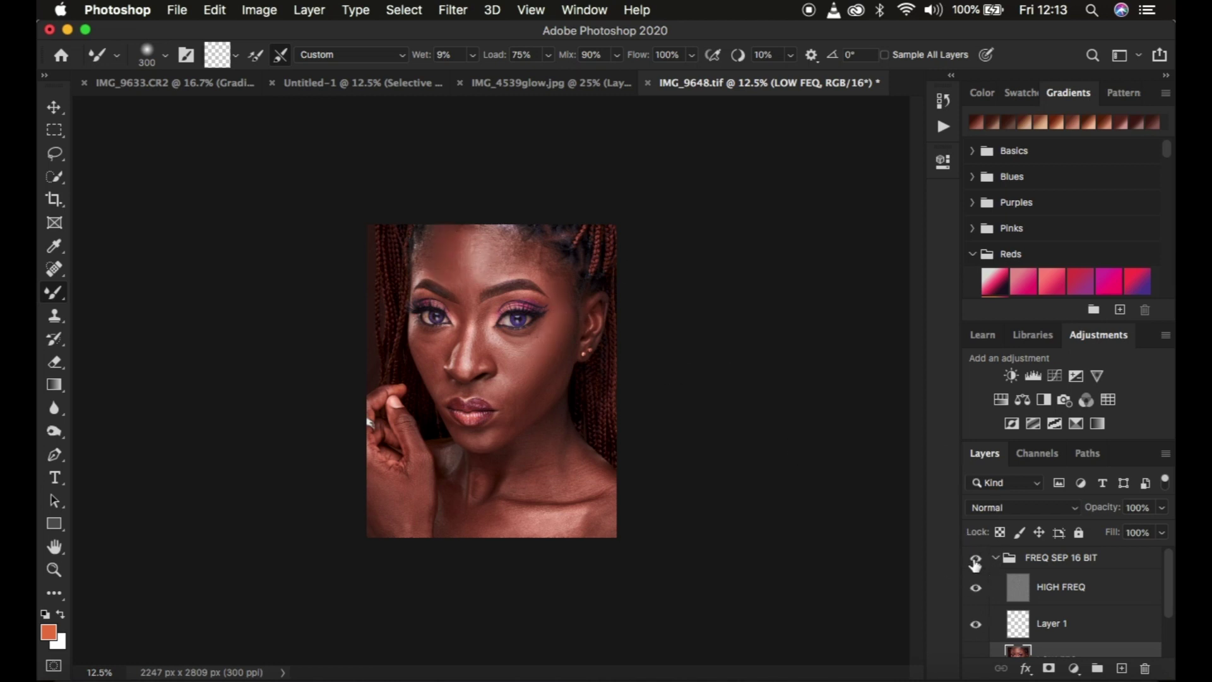
click(975, 560)
click(975, 559)
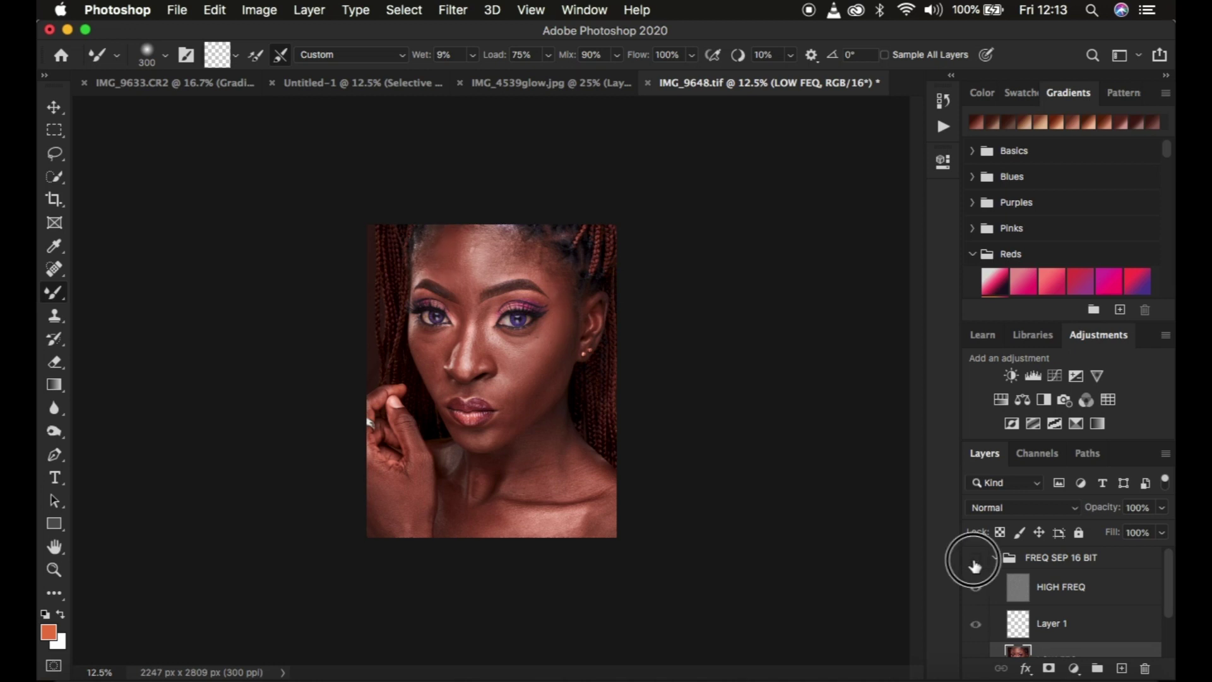